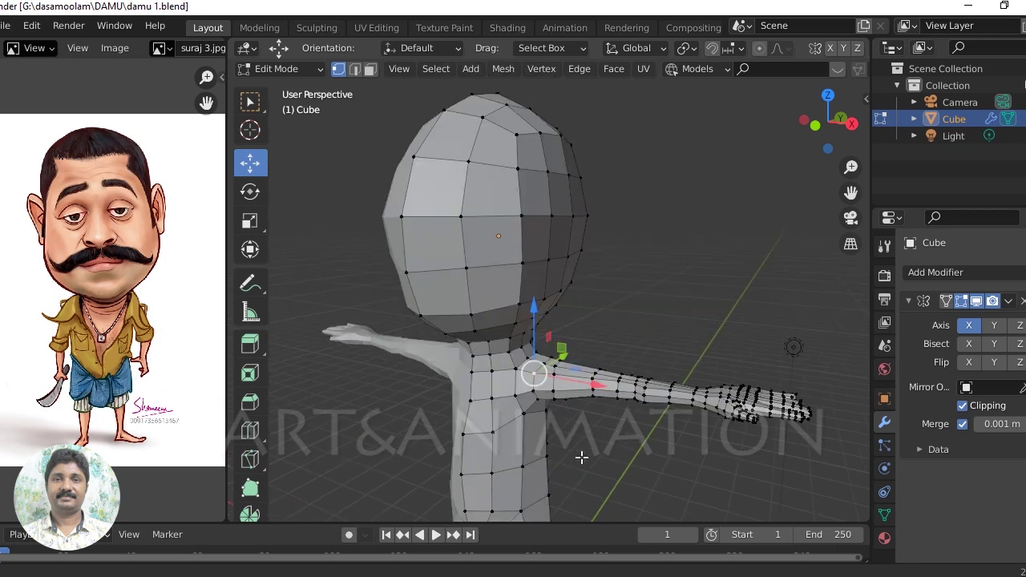
Step: Raise the neck vertices straight up along Z
scroll(582, 457, "up", 3)
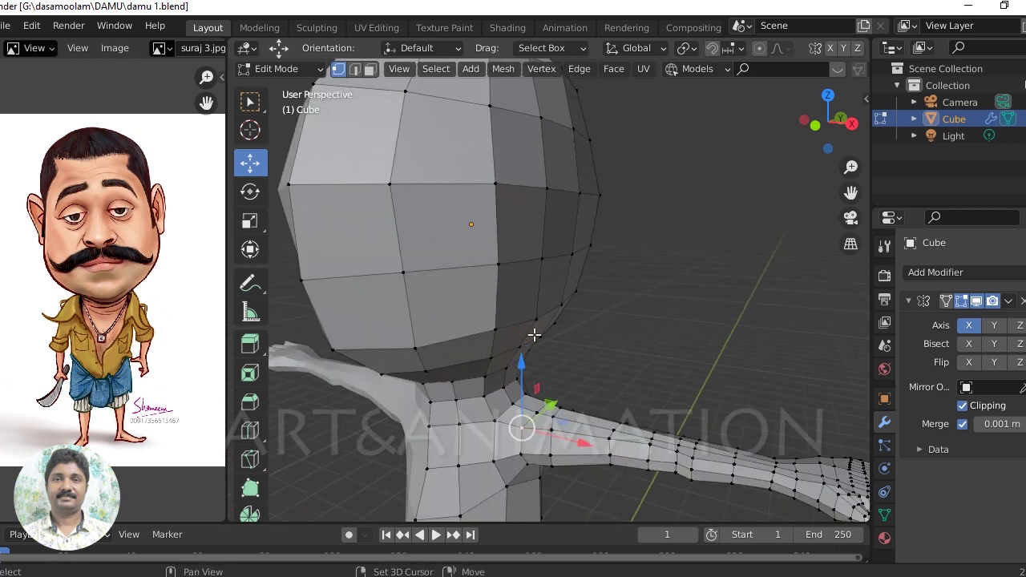
left_click_drag(510, 333, 510, 316)
left_click(509, 323)
scroll(508, 324, "down", 3)
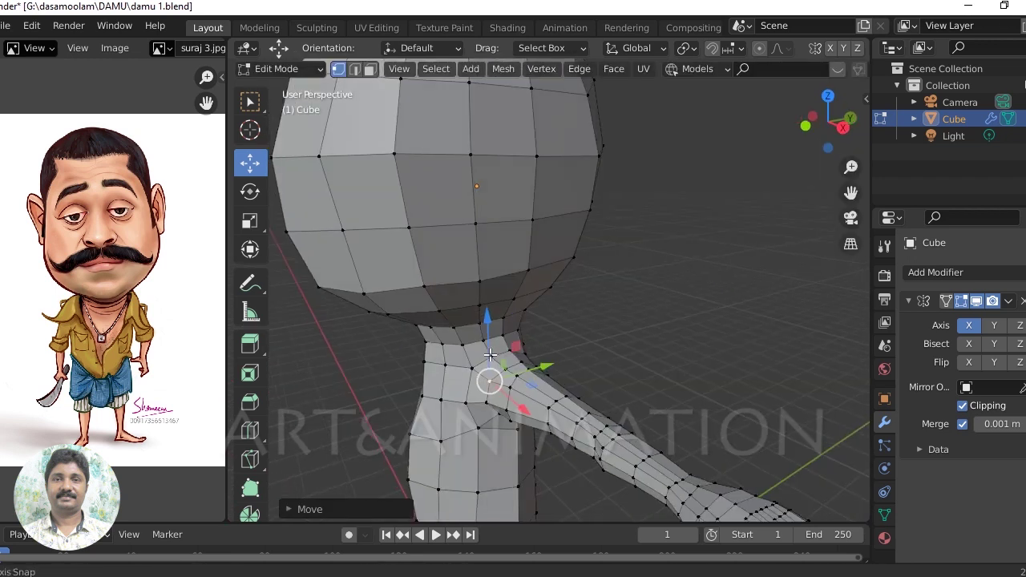
Step: Inset a face on the side of the head and push it out along Y for the ear
middle_click_drag(508, 337, 521, 385)
scroll(521, 385, "up", 2)
scroll(526, 395, "up", 2)
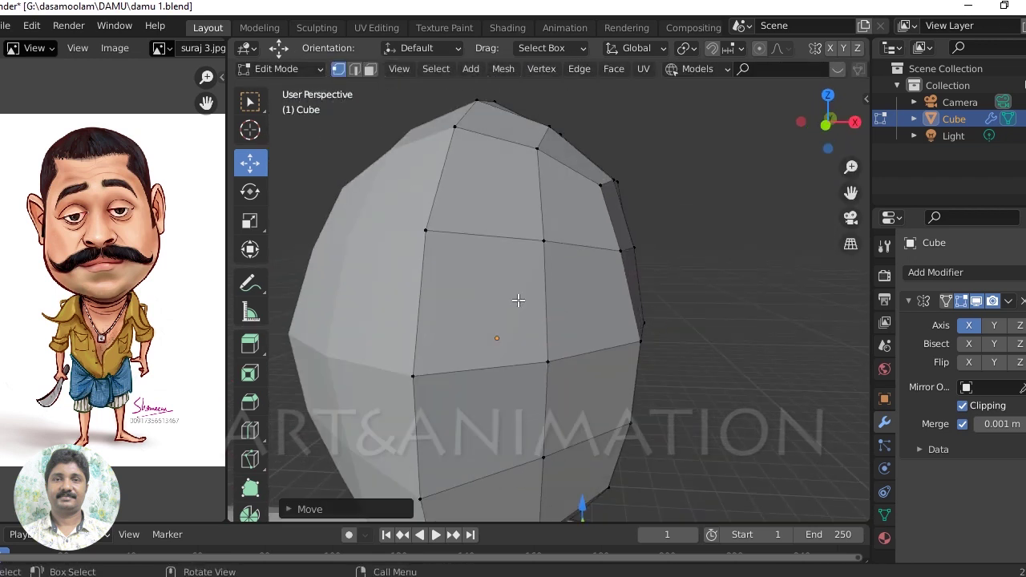
middle_click_drag(498, 307, 407, 295)
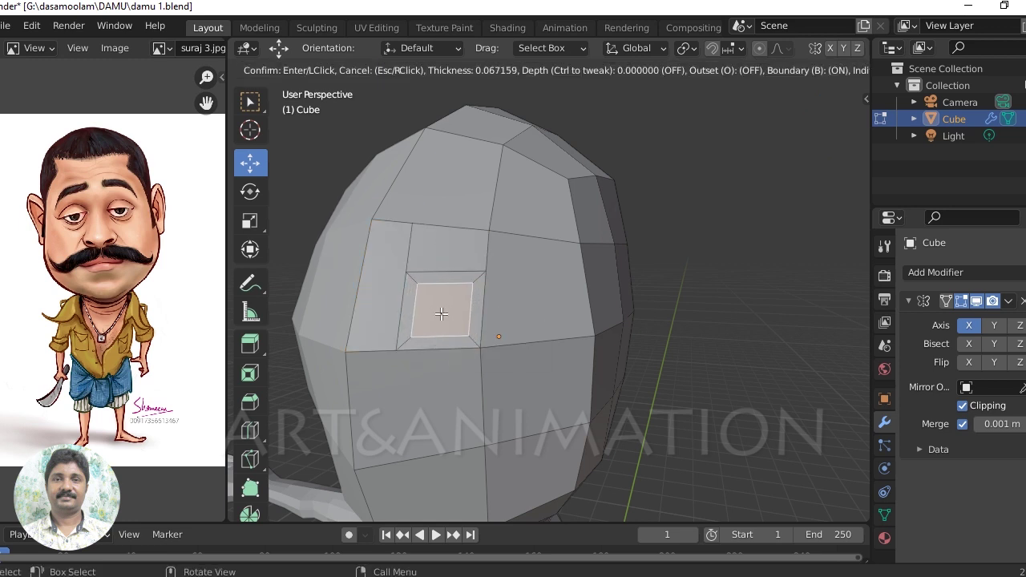
middle_click_drag(550, 326, 448, 319)
left_click_drag(410, 304, 413, 303)
mouse_move(413, 303)
middle_mouse_down()
mouse_move(543, 376)
mouse_move(649, 337)
mouse_move(520, 353)
mouse_move(506, 401)
mouse_move(540, 284)
middle_mouse_up()
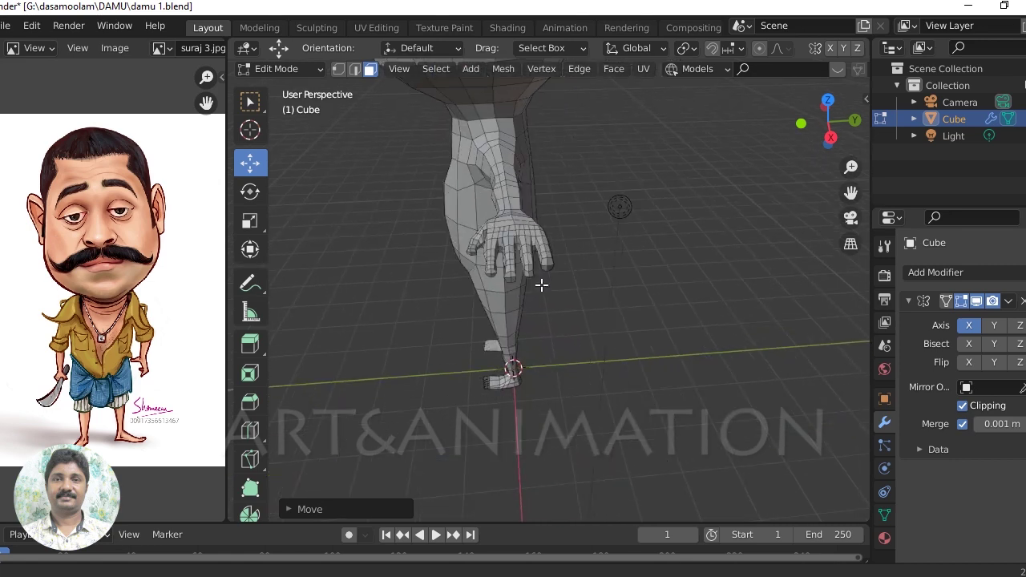
Step: Orbit around the body to check the fingered hands, arms, legs and feet
scroll(564, 360, "up", 3)
mouse_move(563, 360)
middle_mouse_down()
mouse_move(553, 321)
mouse_move(539, 338)
middle_mouse_up()
scroll(549, 317, "up", 3)
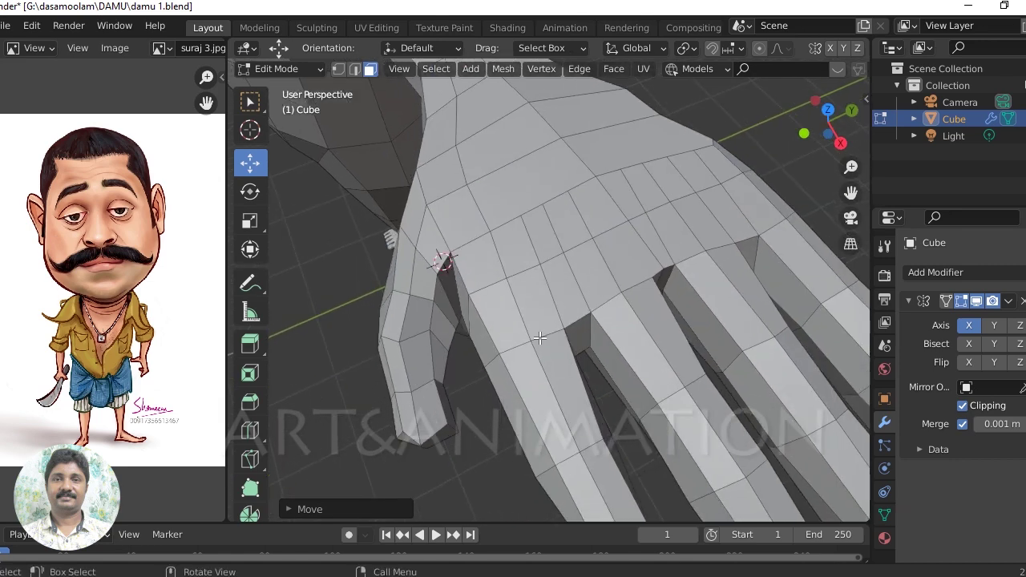
mouse_move(572, 422)
middle_mouse_down()
mouse_move(585, 328)
mouse_move(717, 377)
middle_mouse_up()
scroll(614, 424, "down", 3)
mouse_move(614, 424)
middle_mouse_down()
mouse_move(654, 399)
mouse_move(598, 305)
mouse_move(578, 362)
mouse_move(586, 403)
mouse_move(654, 384)
mouse_move(610, 425)
middle_mouse_up()
scroll(653, 399, "down", 3)
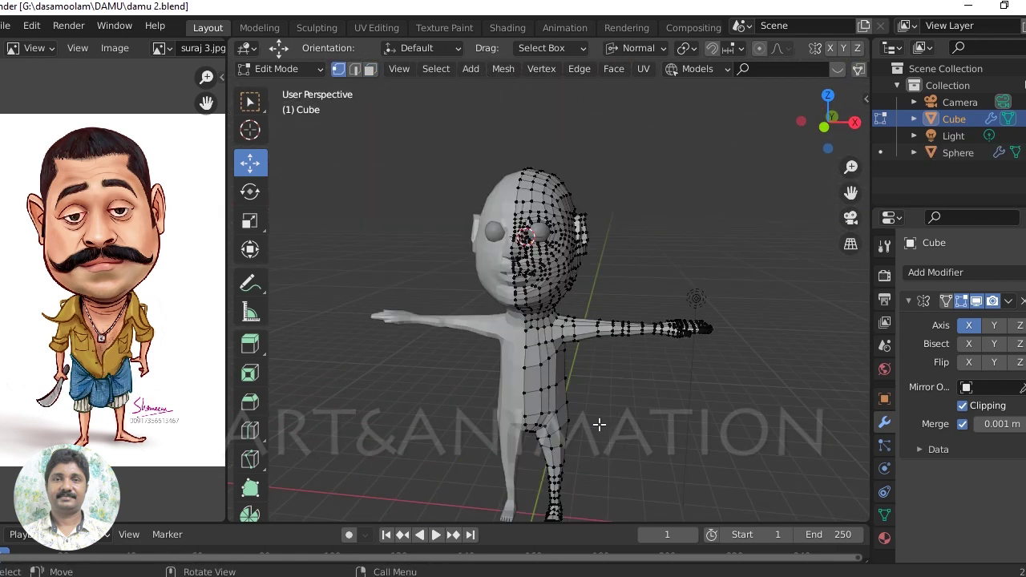
Step: Slide face vertices along their normals to shape the area around the eyes
scroll(549, 393, "up", 5)
mouse_move(549, 393)
middle_mouse_down()
mouse_move(488, 321)
mouse_move(408, 355)
mouse_move(499, 394)
mouse_move(490, 379)
middle_mouse_up()
scroll(501, 377, "up", 2)
left_click_drag(522, 365, 523, 367)
middle_click_drag(522, 368, 530, 457)
scroll(530, 457, "up", 3)
mouse_move(513, 400)
middle_mouse_down()
mouse_move(462, 314)
mouse_move(348, 350)
middle_mouse_up()
left_click_drag(348, 350, 332, 350)
mouse_move(332, 351)
middle_mouse_down()
mouse_move(504, 377)
mouse_move(553, 405)
middle_mouse_up()
Step: Move more head vertices, one along Y, to refine the nose and face
left_click_drag(553, 405, 601, 385)
middle_click_drag(601, 385, 650, 324)
left_click_drag(654, 391, 655, 401)
middle_click_drag(655, 401, 431, 381)
left_click_drag(428, 352, 433, 361)
middle_click_drag(433, 361, 456, 371)
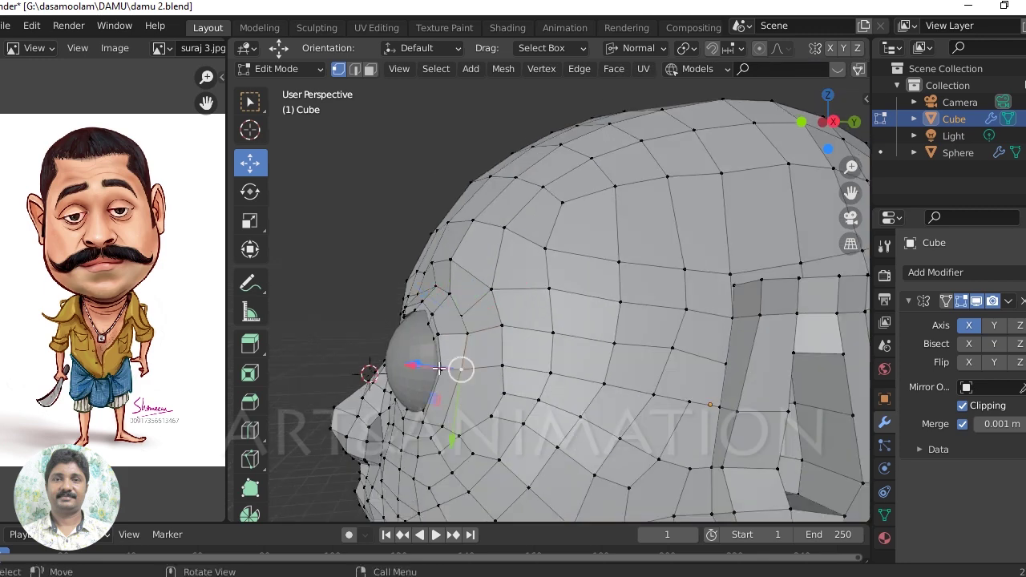
middle_click_drag(473, 407, 461, 437)
left_click_drag(461, 437, 457, 445)
mouse_move(457, 445)
middle_mouse_down()
mouse_move(521, 401)
mouse_move(579, 401)
mouse_move(558, 302)
middle_mouse_up()
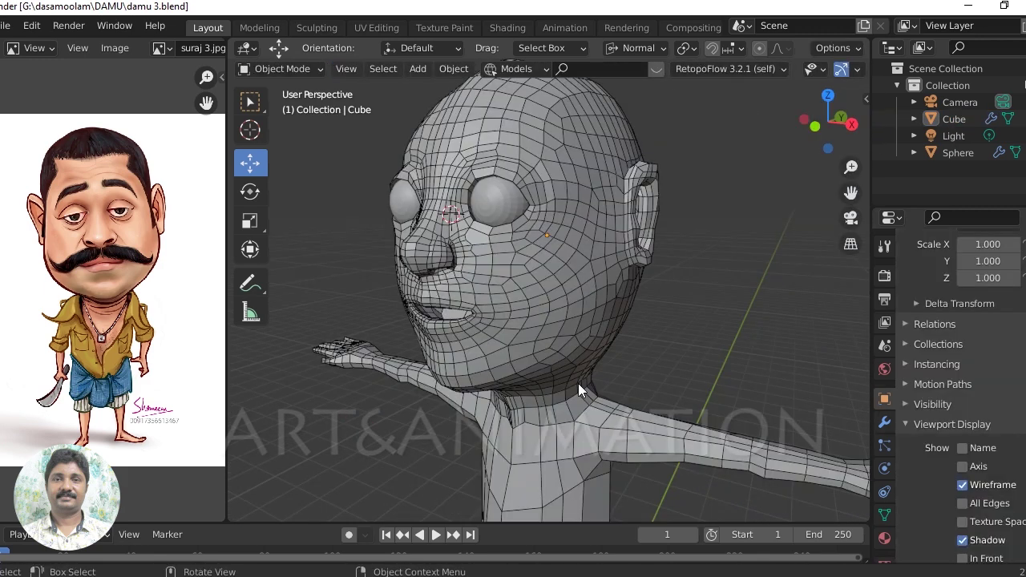
Step: Select the head mesh and view the face from the front
scroll(579, 383, "down", 3)
scroll(501, 382, "up", 4)
middle_click_drag(501, 382, 544, 347)
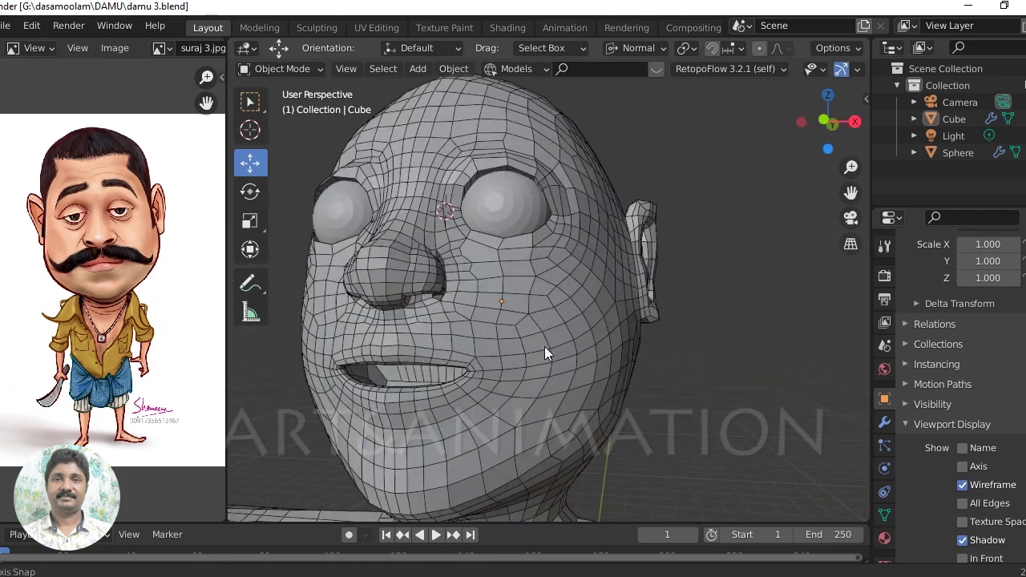
scroll(548, 368, "up", 2)
left_click(548, 368)
scroll(579, 384, "up", 2)
scroll(599, 371, "down", 2)
scroll(599, 371, "down", 3)
mouse_move(599, 370)
middle_mouse_down()
mouse_move(493, 414)
mouse_move(406, 360)
mouse_move(597, 406)
mouse_move(551, 405)
middle_mouse_up()
scroll(586, 399, "up", 2)
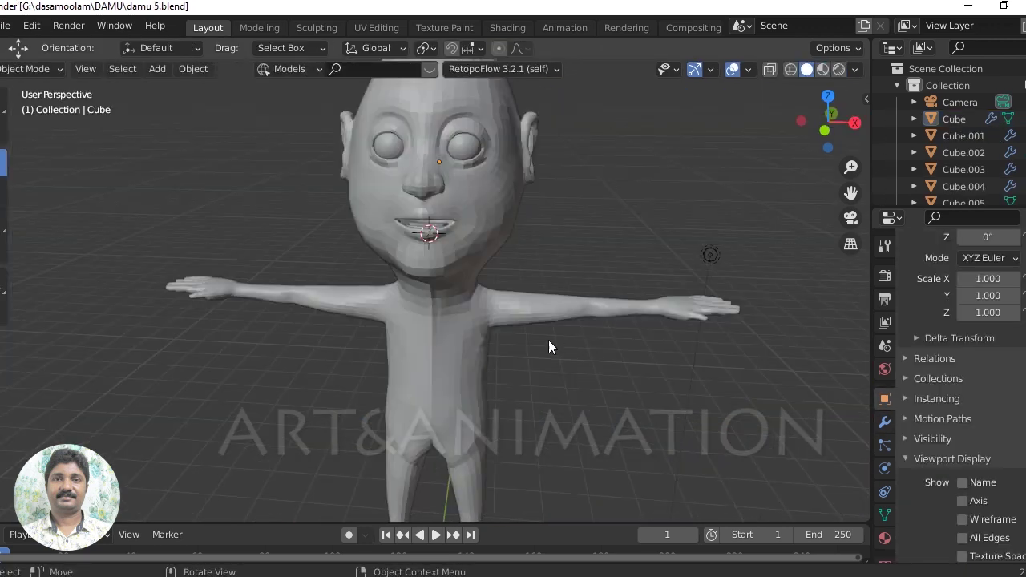
Step: Inspect the head's side profile and the lower legs and toed feet
mouse_move(584, 364)
middle_mouse_down()
mouse_move(524, 364)
mouse_move(470, 330)
mouse_move(364, 355)
mouse_move(477, 359)
mouse_move(415, 352)
mouse_move(429, 184)
middle_mouse_up()
scroll(473, 341, "up", 2)
scroll(437, 233, "up", 2)
middle_click_drag(438, 229, 412, 70, "shift")
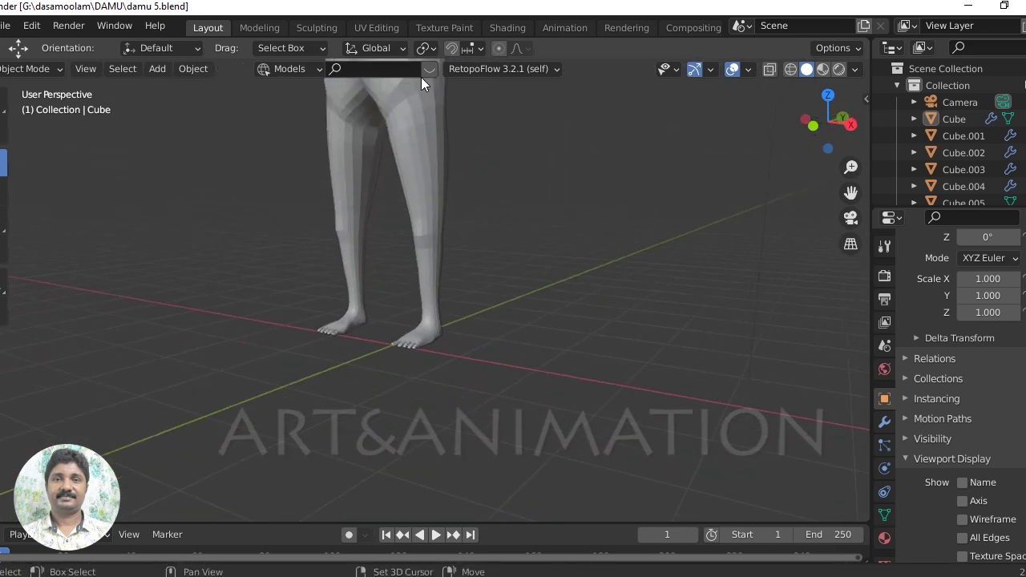
scroll(440, 348, "up", 2)
scroll(441, 297, "up", 2)
mouse_move(441, 297)
middle_mouse_down()
mouse_move(426, 428)
mouse_move(404, 357)
middle_mouse_up()
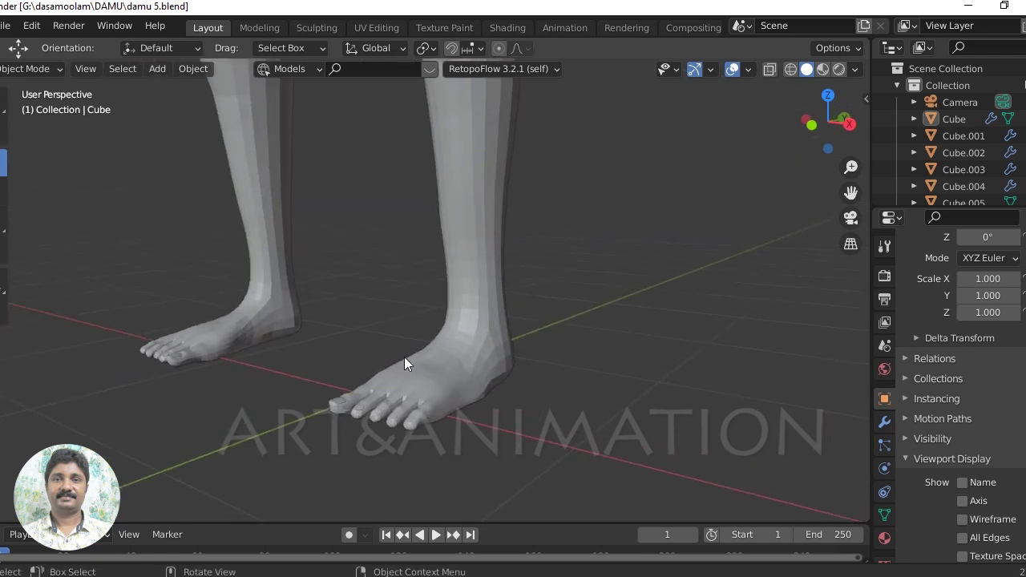
scroll(404, 356, "up", 2)
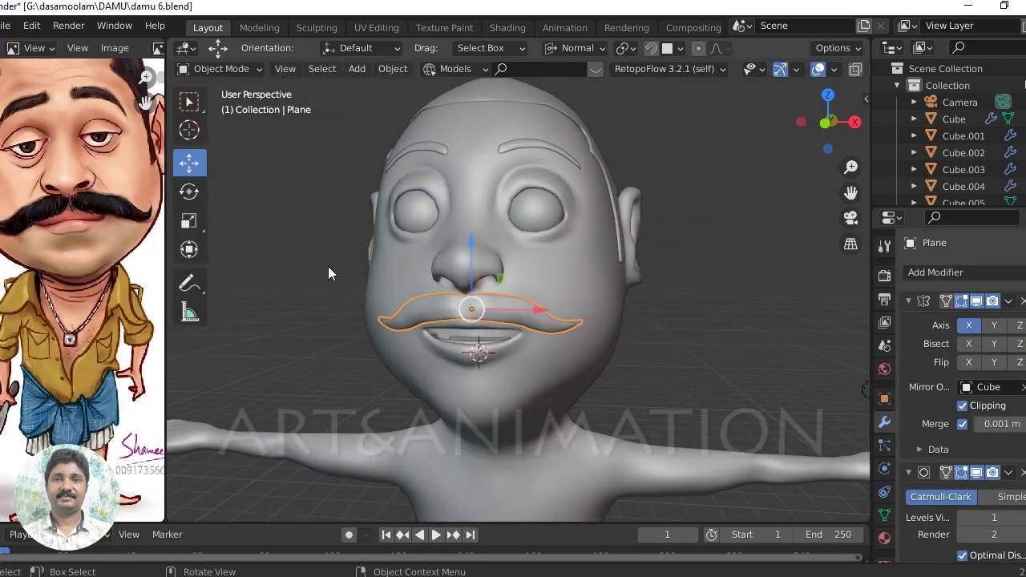
Step: Move the mustache along its local Y axis to sit snugly above the upper lip
middle_click_drag(328, 211, 421, 275)
scroll(580, 319, "up", 2)
middle_click_drag(580, 320, 423, 330)
key("g")
key("y")
key("y")
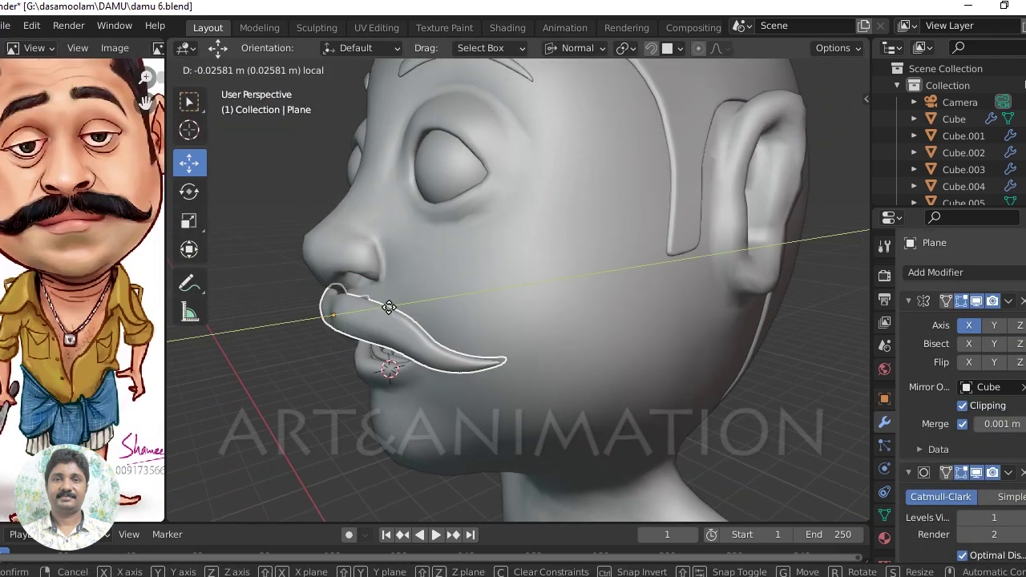
left_click(408, 303)
Step: Enter Edit Mode on the head and select a vertex on the inner lip rim
key("Tab")
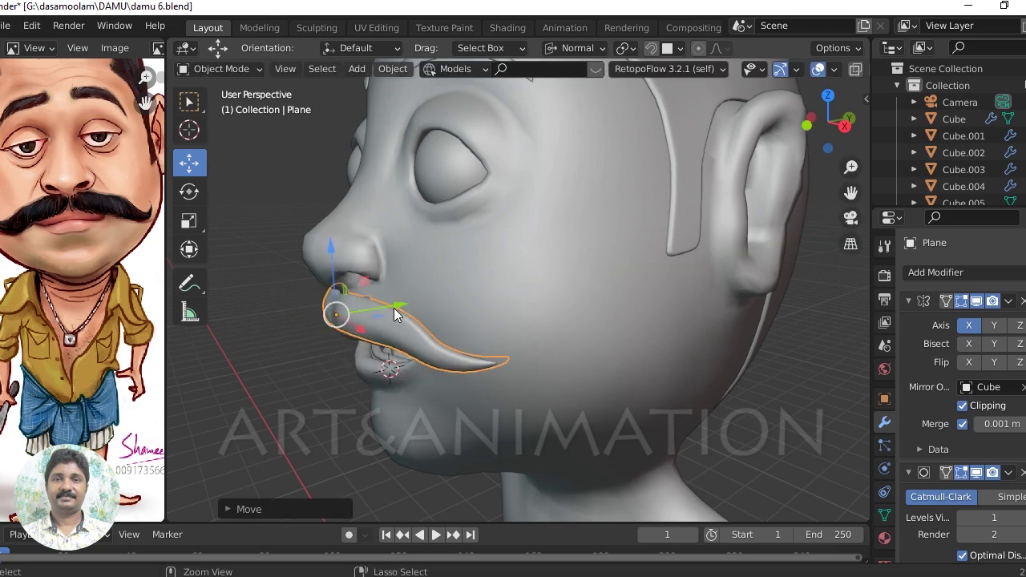
left_click(515, 311)
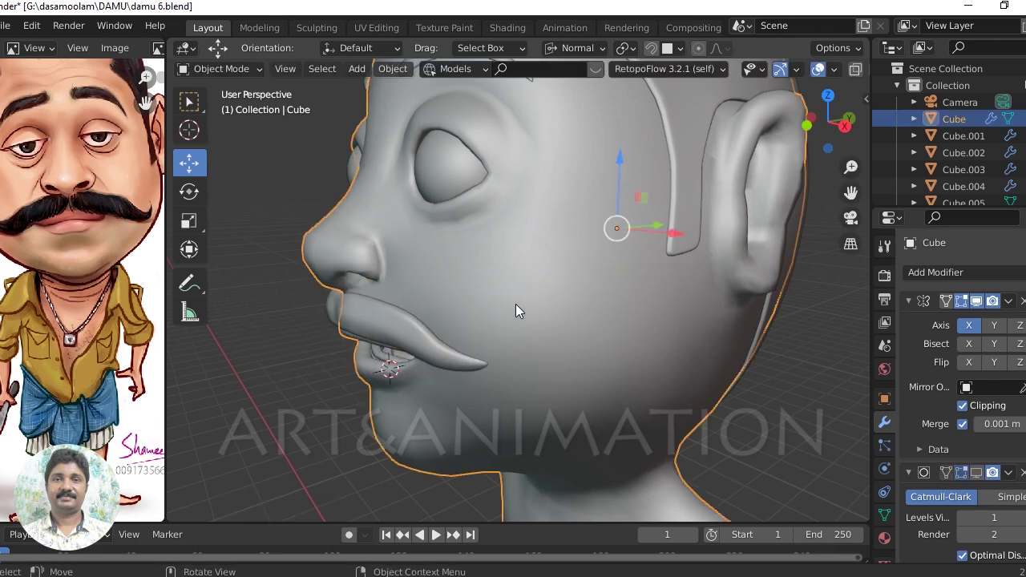
key("Tab")
mouse_move(516, 305)
middle_mouse_down()
mouse_move(527, 267)
mouse_move(497, 337)
mouse_move(430, 350)
mouse_move(413, 339)
mouse_move(449, 345)
mouse_move(501, 325)
middle_mouse_up()
scroll(527, 267, "up", 2)
scroll(481, 320, "up", 4)
scroll(481, 320, "up", 2)
left_click(506, 322)
mouse_move(477, 369)
middle_mouse_down()
mouse_move(328, 376)
mouse_move(550, 403)
mouse_move(529, 325)
mouse_move(567, 239)
middle_mouse_up()
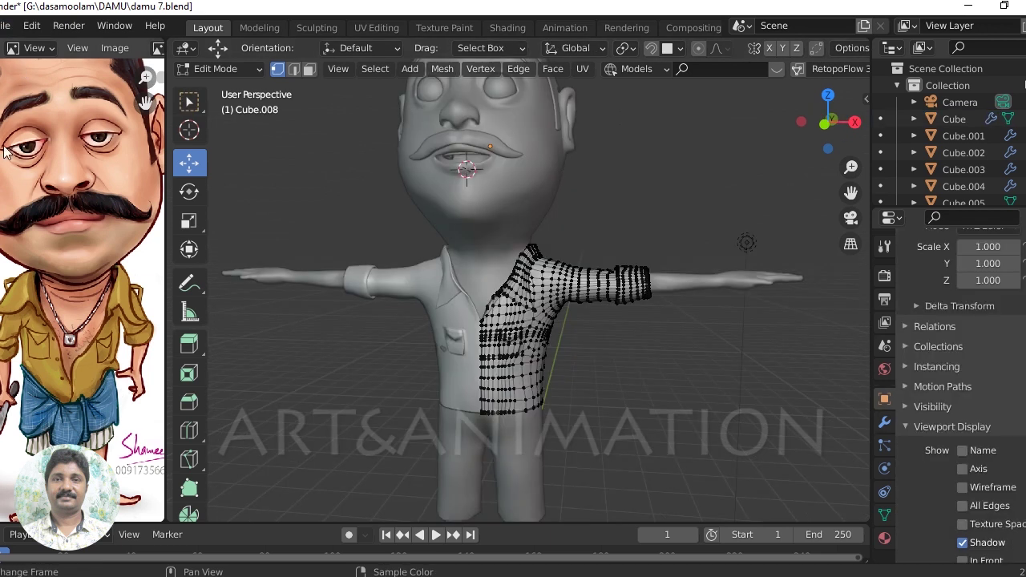
Step: Select the lungi and inspect its mesh in Edit Mode
middle_click_drag(646, 376, 530, 393)
scroll(497, 321, "up", 3)
scroll(481, 332, "up", 2)
mouse_move(463, 259)
middle_mouse_down()
mouse_move(480, 332)
mouse_move(577, 322)
mouse_move(513, 385)
middle_mouse_up()
scroll(544, 342, "up", 2)
left_click(483, 419)
mouse_move(484, 419)
middle_mouse_down()
mouse_move(577, 393)
mouse_move(539, 357)
middle_mouse_up()
key("Tab")
scroll(565, 393, "up", 2)
key("Tab")
Step: Select the shorts and inspect their mesh from the side
left_click(596, 407)
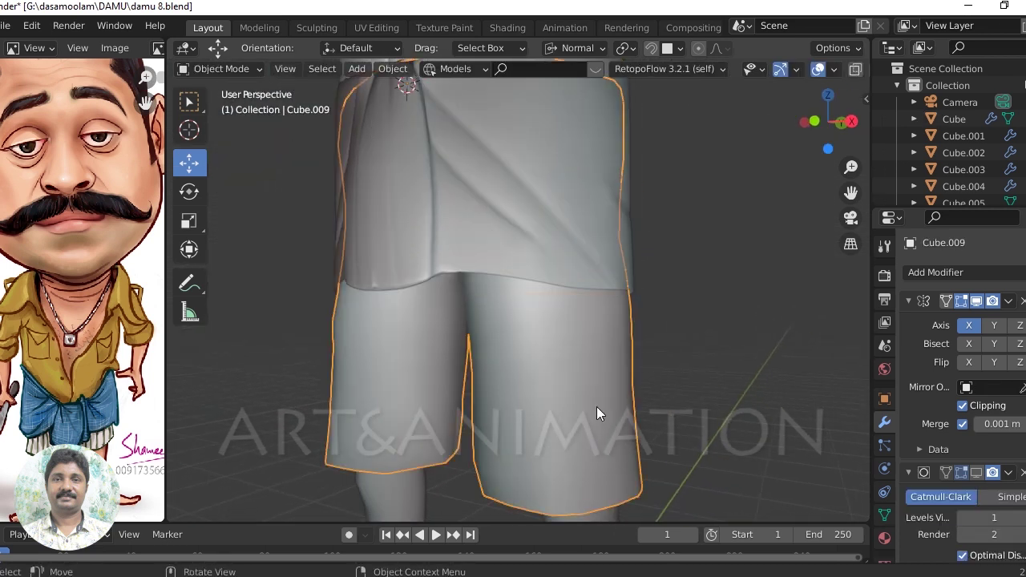
key("Tab")
scroll(598, 380, "up", 2)
mouse_move(597, 380)
middle_mouse_down()
mouse_move(512, 380)
mouse_move(626, 424)
middle_mouse_up()
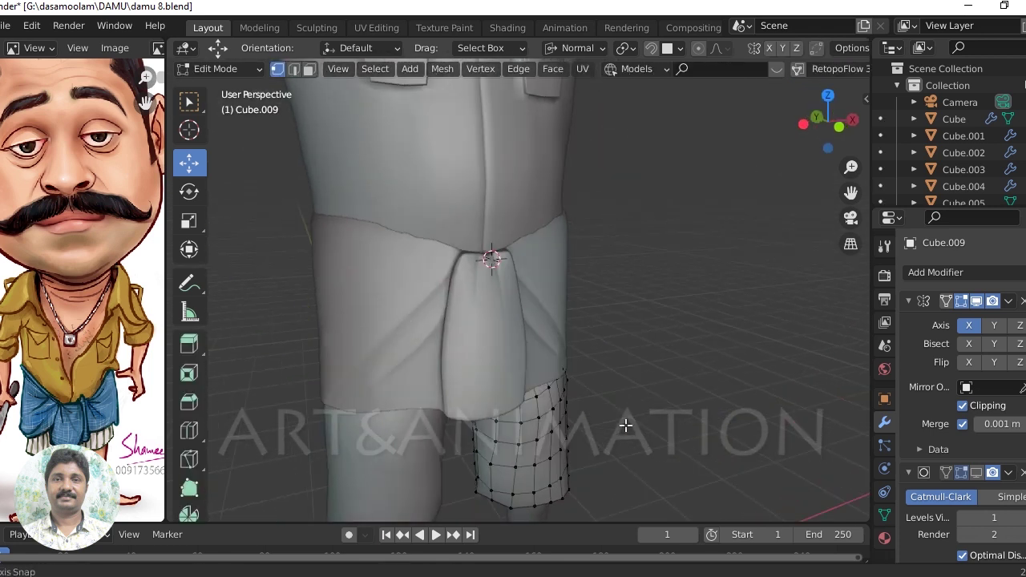
scroll(626, 424, "down", 3)
mouse_move(654, 360)
middle_mouse_down()
mouse_move(655, 236)
mouse_move(529, 281)
mouse_move(609, 435)
mouse_move(581, 368)
mouse_move(625, 382)
middle_mouse_up()
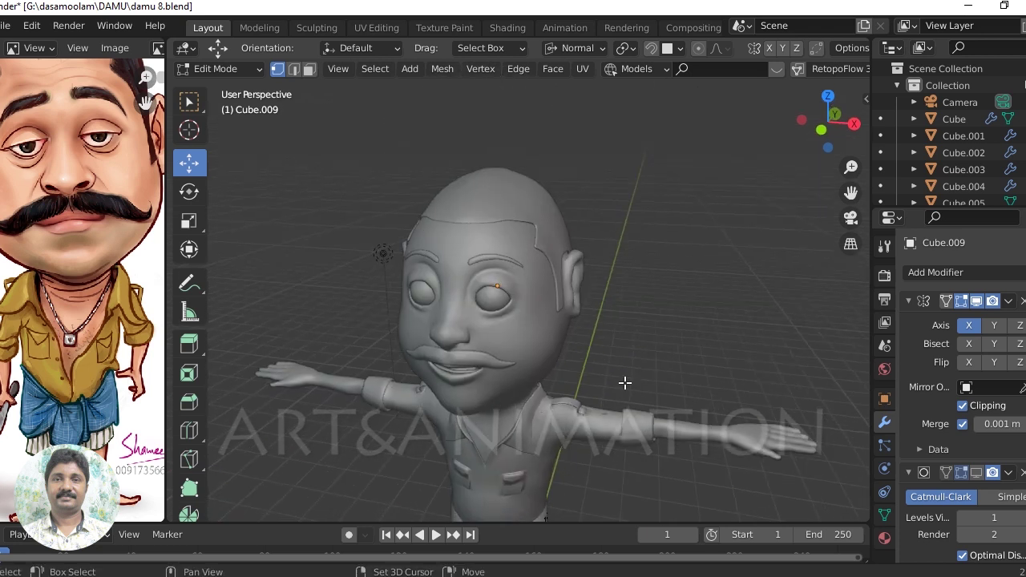
Step: Leave Edit Mode, select the body mesh and widen the reference image panel
key("Tab")
left_click(518, 340)
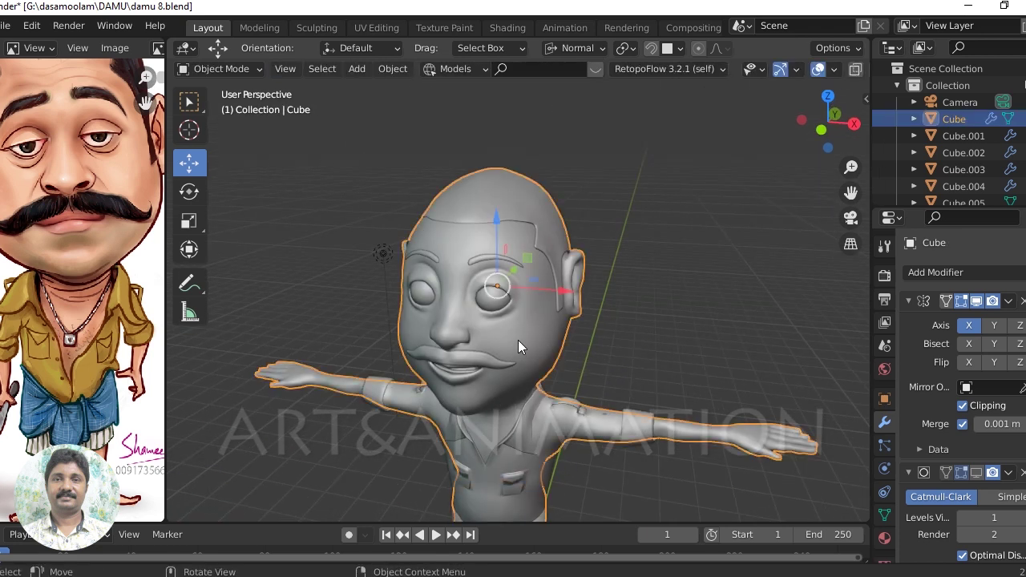
left_click_drag(162, 302, 312, 304)
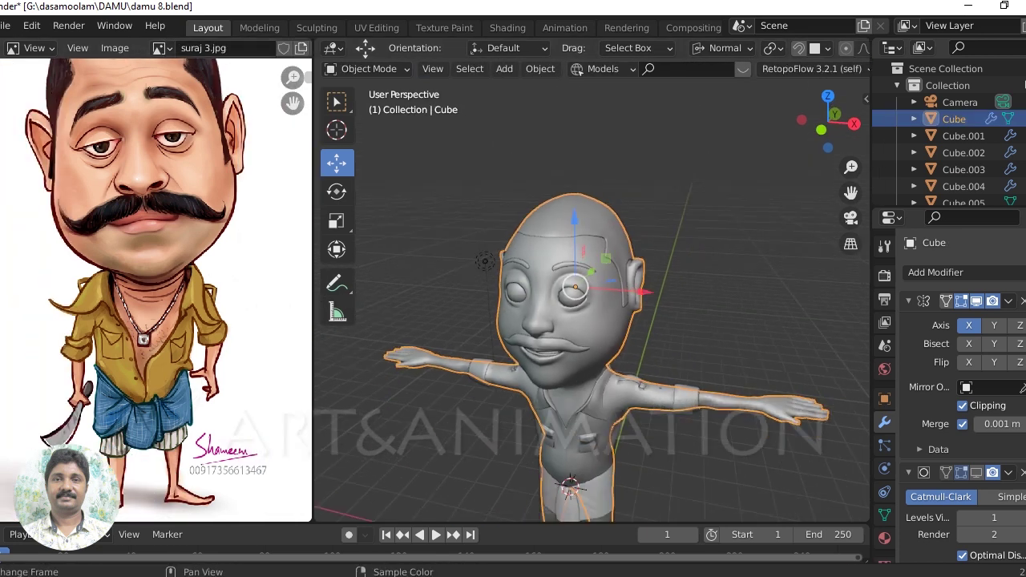
Step: Turn the left panel into the UV Editor showing the Render Result image
left_click(12, 47)
left_click(30, 132)
key("Home")
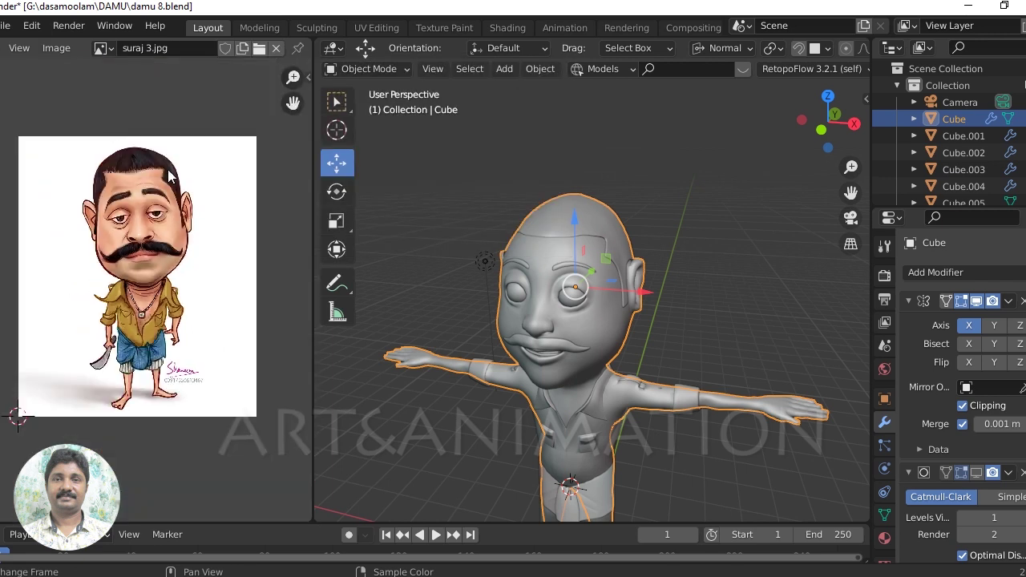
left_click(102, 49)
left_click(112, 73)
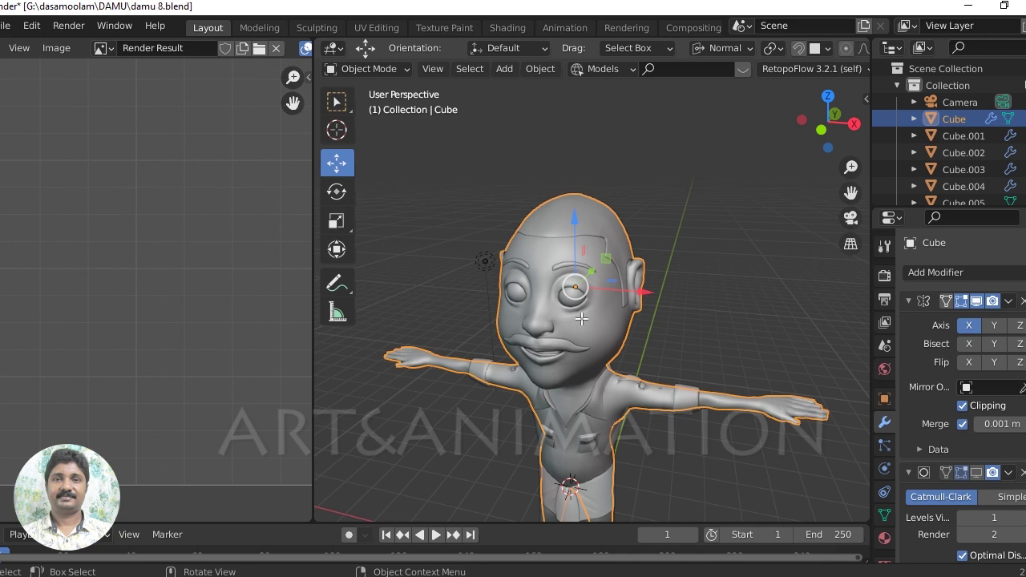
Step: Select the face and head vertices in Edit Mode and create a new 1024 px image
key("Tab")
middle_click_drag(581, 318, 612, 275)
left_click_drag(625, 355, 659, 365)
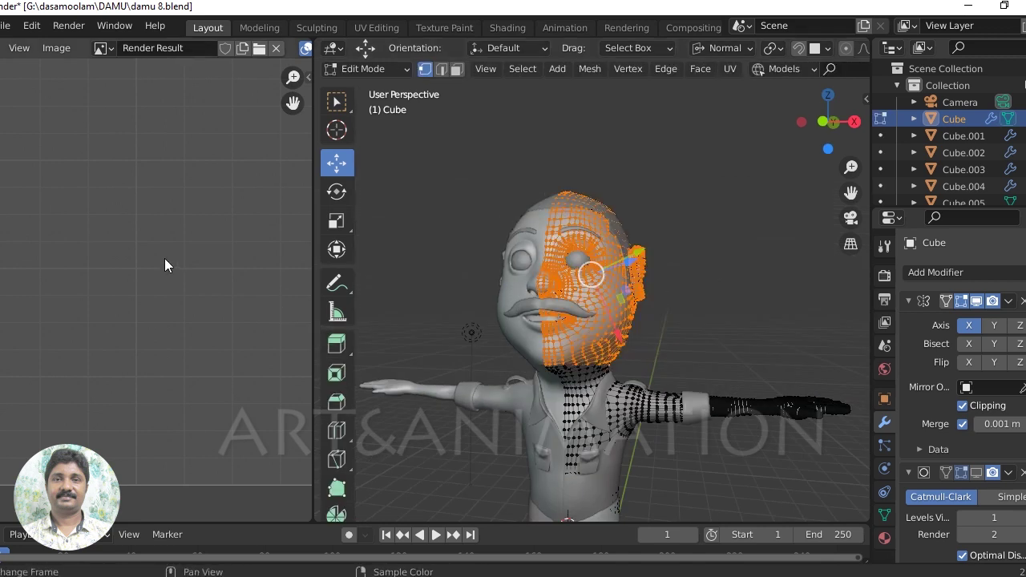
key("Home")
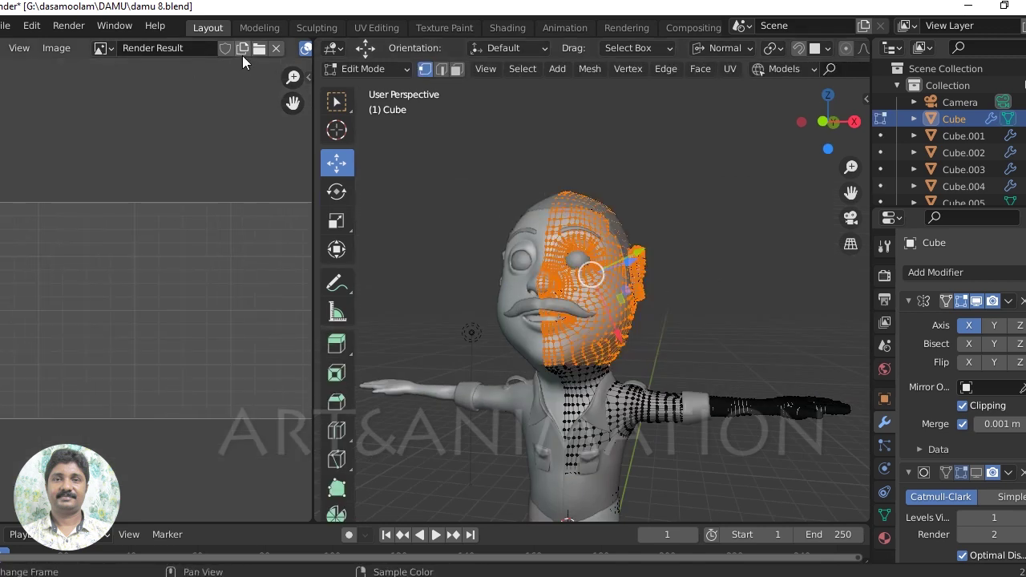
left_click(53, 48)
left_click(67, 69)
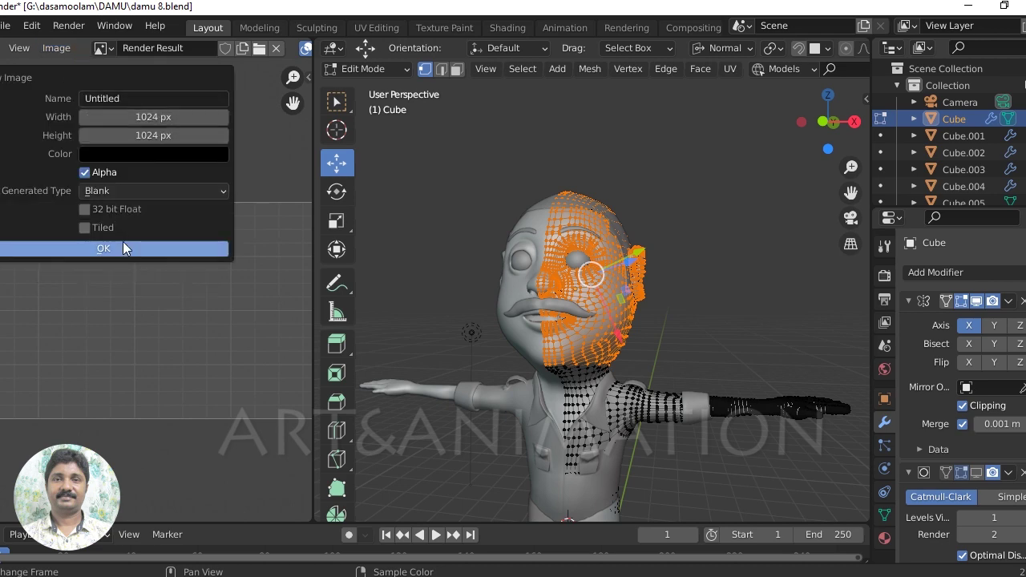
left_click(124, 243)
Step: Zoom in and orbit onto the character's head
scroll(123, 244, "up", 5)
scroll(188, 240, "up", 2)
scroll(192, 264, "up", 2)
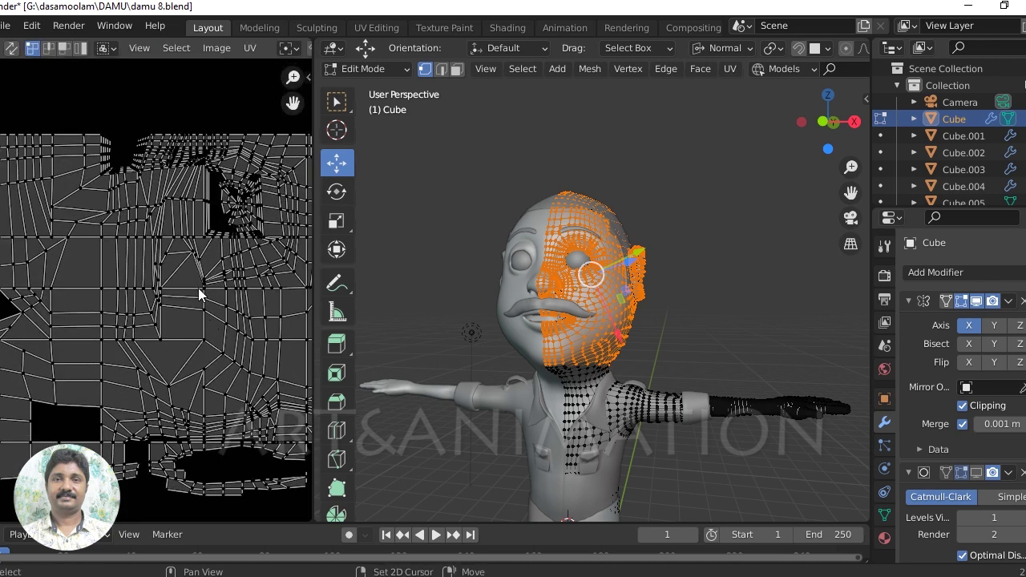
scroll(198, 288, "up", 2)
mouse_move(593, 321)
middle_mouse_down()
mouse_move(609, 305)
mouse_move(617, 265)
mouse_move(597, 317)
mouse_move(577, 281)
mouse_move(566, 317)
middle_mouse_up()
scroll(152, 256, "down", 2)
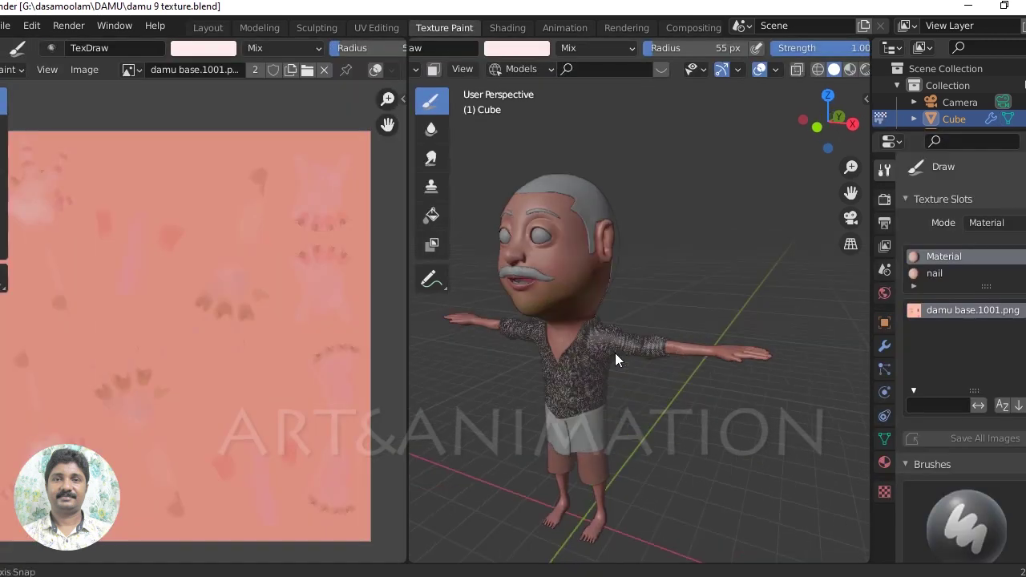
scroll(615, 353, "up", 3)
mouse_move(637, 343)
middle_mouse_down("shift")
mouse_move(718, 413)
mouse_move(735, 389)
mouse_move(700, 379)
middle_mouse_up("shift")
Step: Switch the brush colour from white to warm peach, undoing the test cheek dabs
left_click_drag(700, 379, 664, 402)
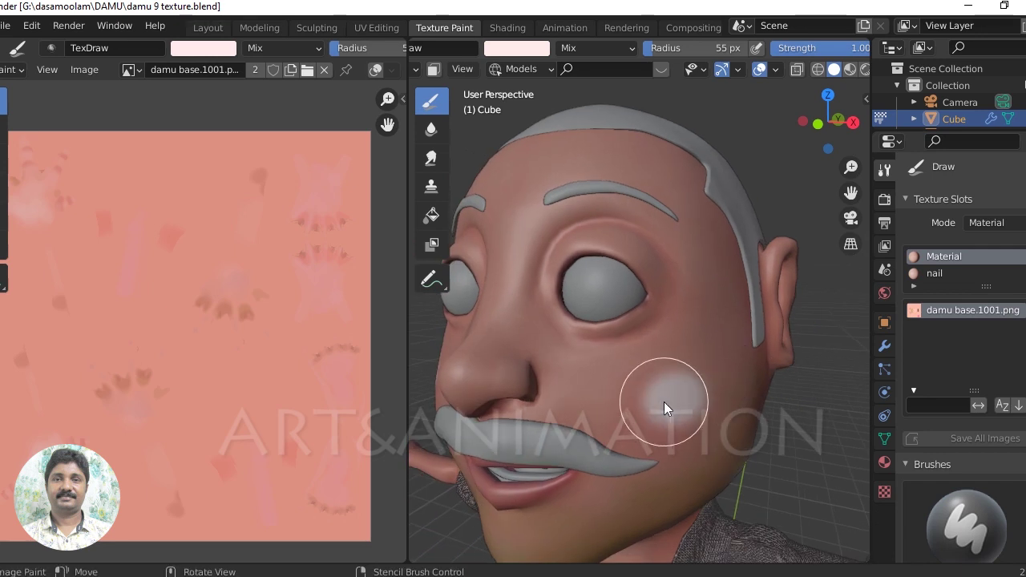
key("ctrl+z")
left_click(513, 50)
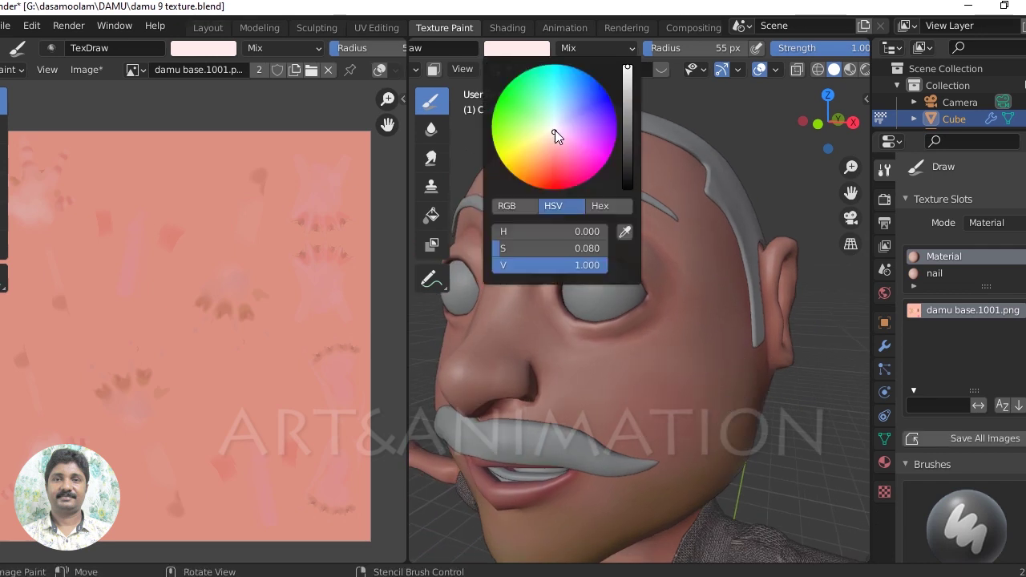
left_click_drag(541, 154, 543, 152)
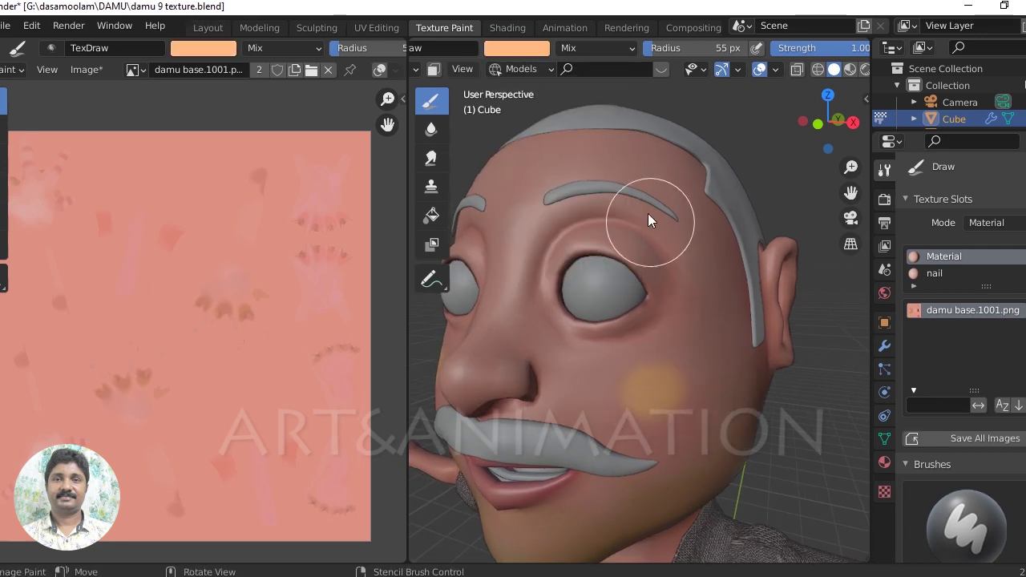
key("ctrl+z")
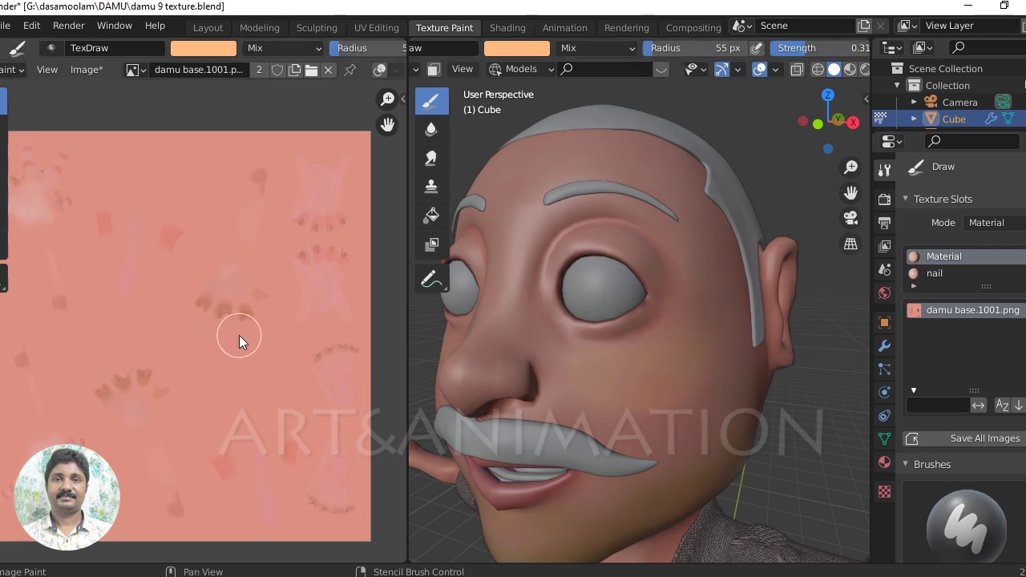
Step: Review the chin and torso, then select the shirt and return to Texture Paint
scroll(239, 336, "down", 1)
middle_click_drag(468, 308, 668, 275)
middle_click_drag(661, 377, 648, 338)
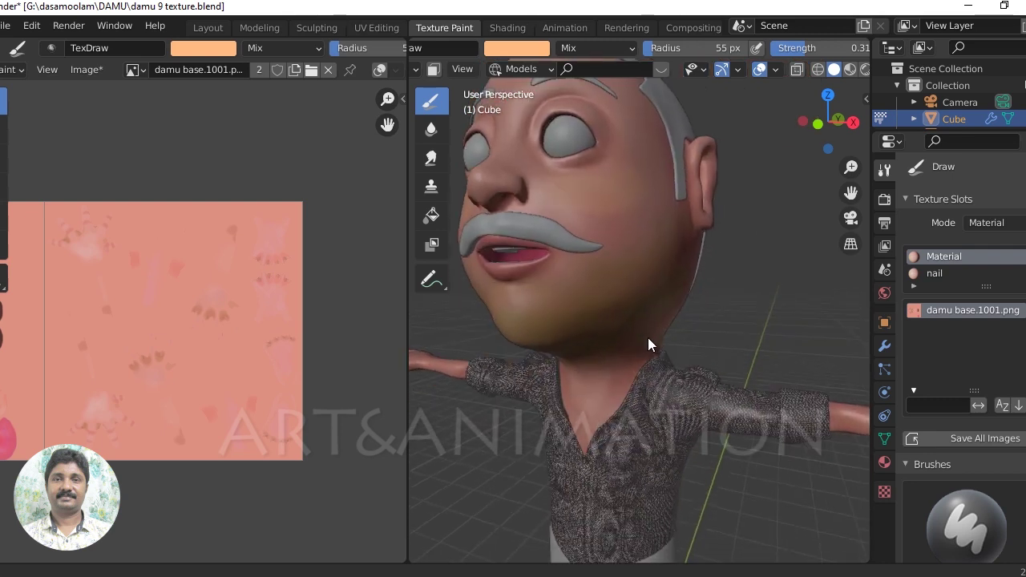
scroll(648, 338, "down", 3)
mouse_move(666, 300)
middle_mouse_down()
mouse_move(673, 388)
mouse_move(663, 379)
middle_mouse_up()
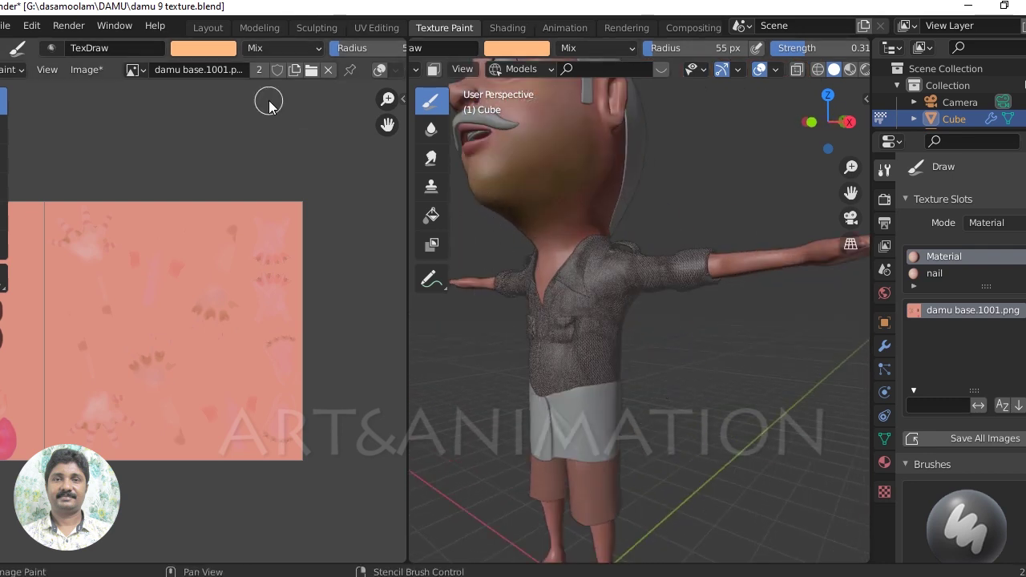
left_click(208, 27)
left_click(470, 319)
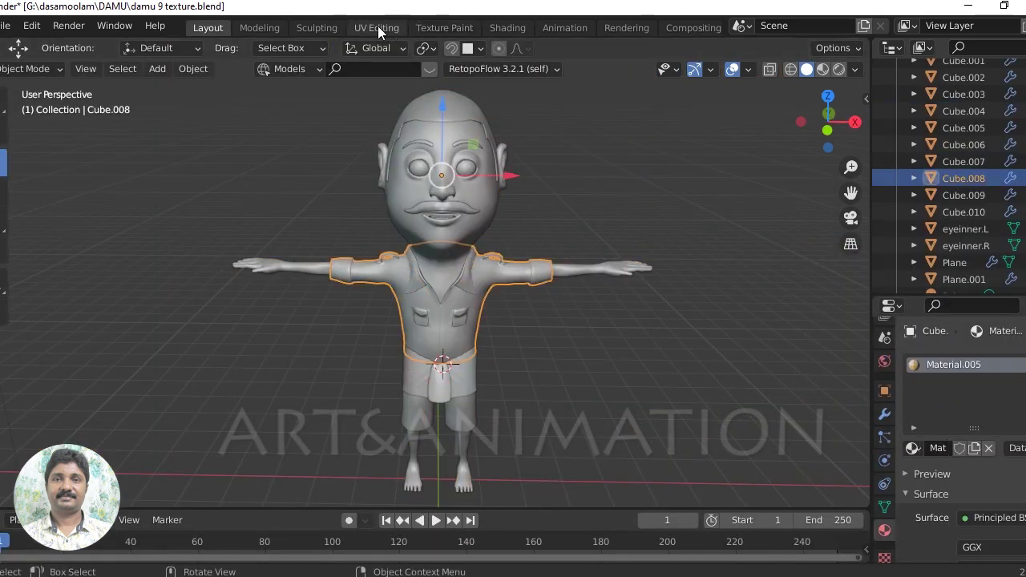
left_click(445, 27)
Step: Make the shirt base texture the paint target and inspect the shirt pocket
mouse_move(636, 361)
middle_mouse_down()
mouse_move(712, 378)
mouse_move(757, 371)
middle_mouse_up()
scroll(713, 378, "up", 2)
left_click(947, 256)
scroll(719, 369, "up", 2)
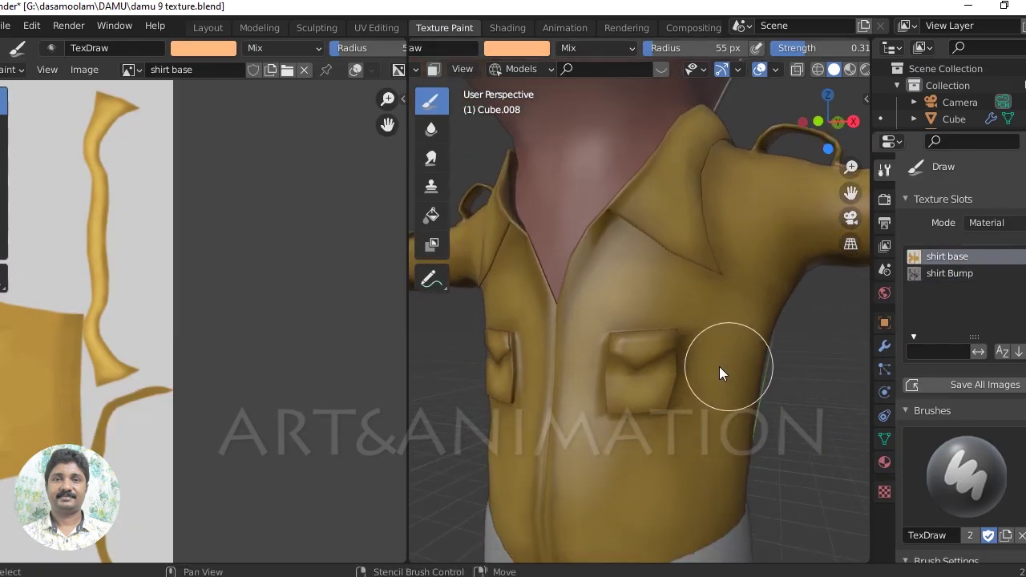
scroll(207, 332, "down", 3)
scroll(337, 307, "down", 1)
scroll(680, 368, "up", 2)
middle_click_drag(679, 368, 658, 295, "shift")
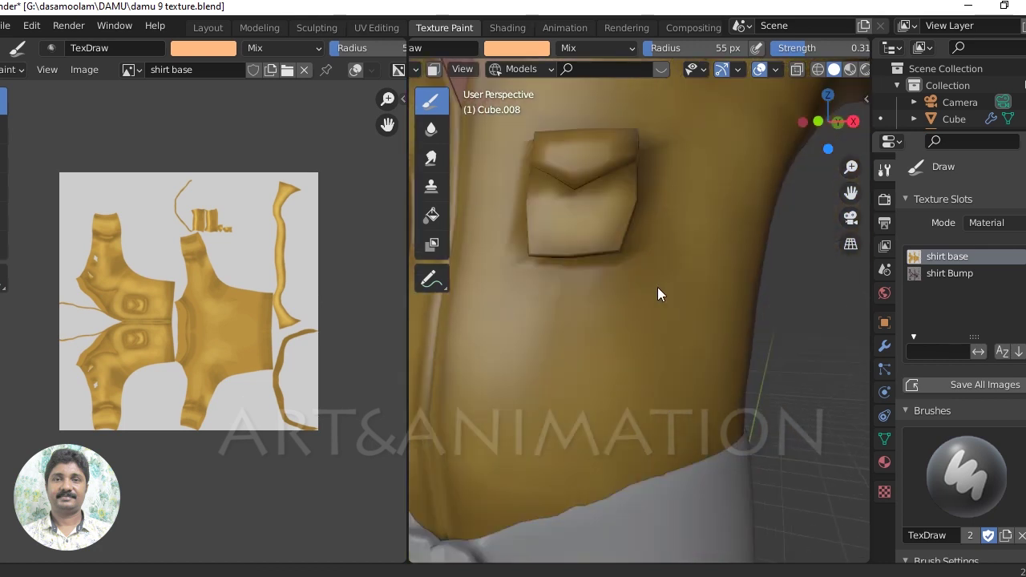
scroll(671, 419, "down", 3)
scroll(726, 417, "down", 3)
scroll(685, 412, "down", 2)
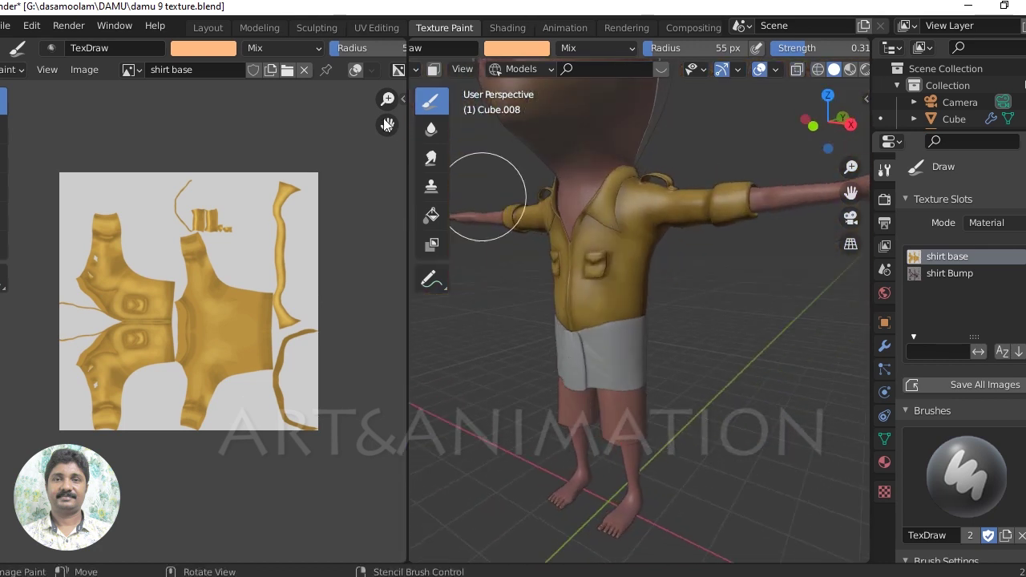
Step: Return to the Layout workspace and select the waist-cloth piece
left_click(210, 27)
left_click(469, 406)
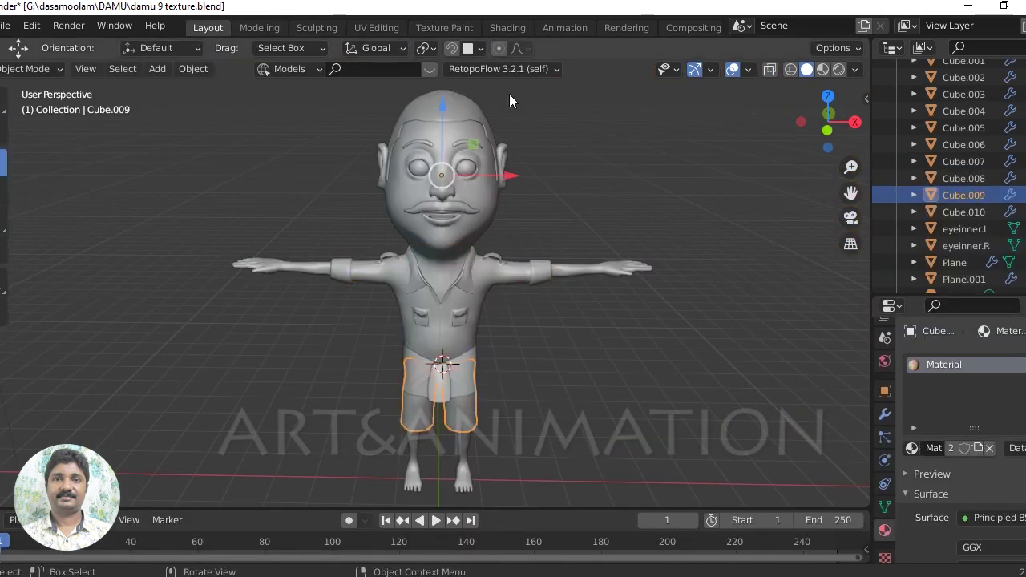
left_click(469, 385)
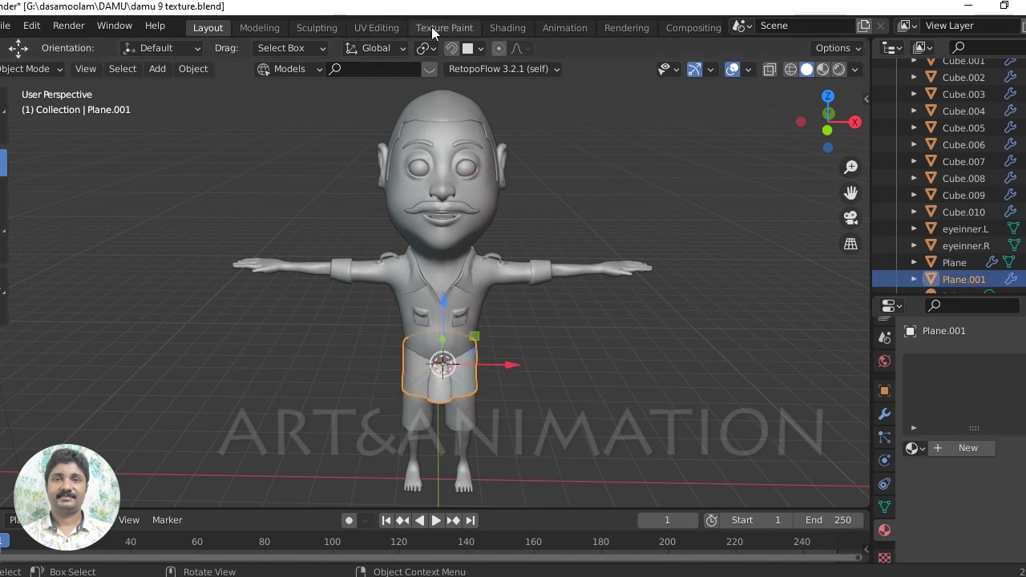
Step: Inspect the waist piece and the head in the Texture Paint workspace
left_click(433, 30)
mouse_move(636, 407)
middle_mouse_down()
mouse_move(668, 362)
mouse_move(711, 398)
middle_mouse_up()
scroll(665, 372, "up", 3)
scroll(692, 351, "up", 2)
scroll(620, 299, "down", 3)
scroll(663, 342, "down", 2)
mouse_move(663, 343)
middle_mouse_down()
mouse_move(664, 464)
mouse_move(699, 375)
mouse_move(713, 390)
middle_mouse_up()
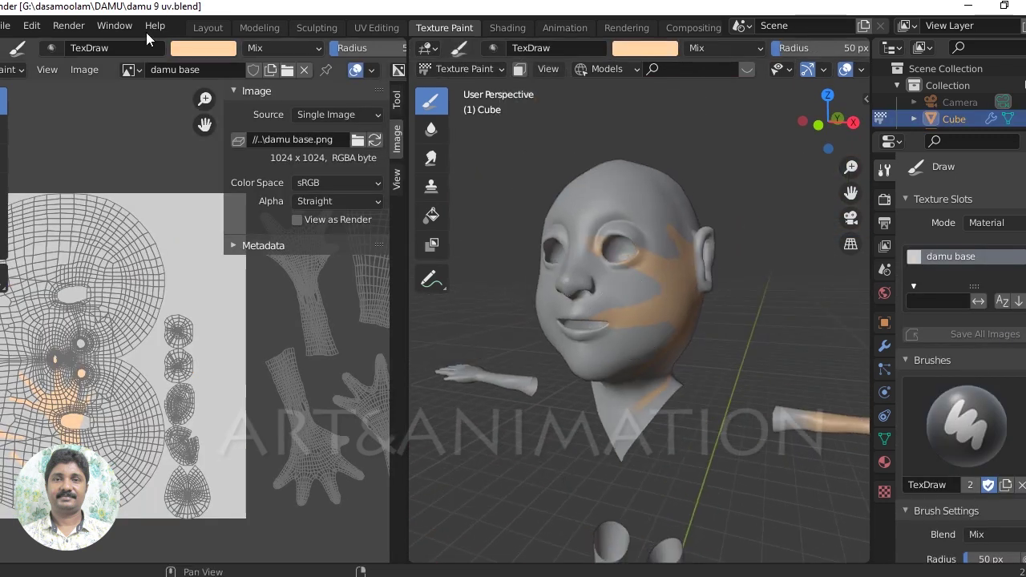
Step: Return to Layout in Object Mode, deselect everything, then select the head-and-limbs mesh
left_click(207, 28)
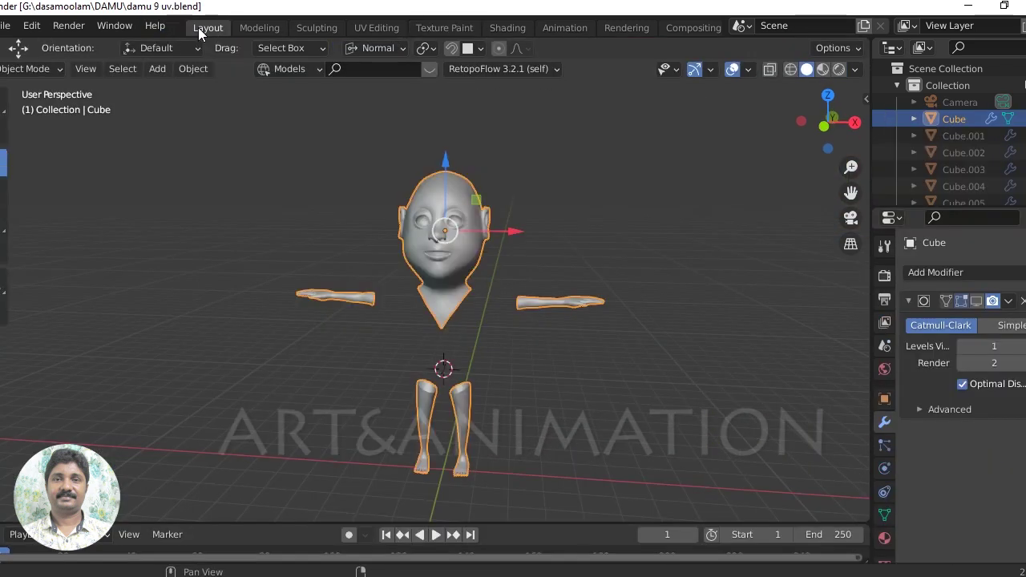
left_click(561, 281)
scroll(561, 280, "up", 1)
scroll(540, 281, "up", 1)
scroll(529, 277, "up", 2)
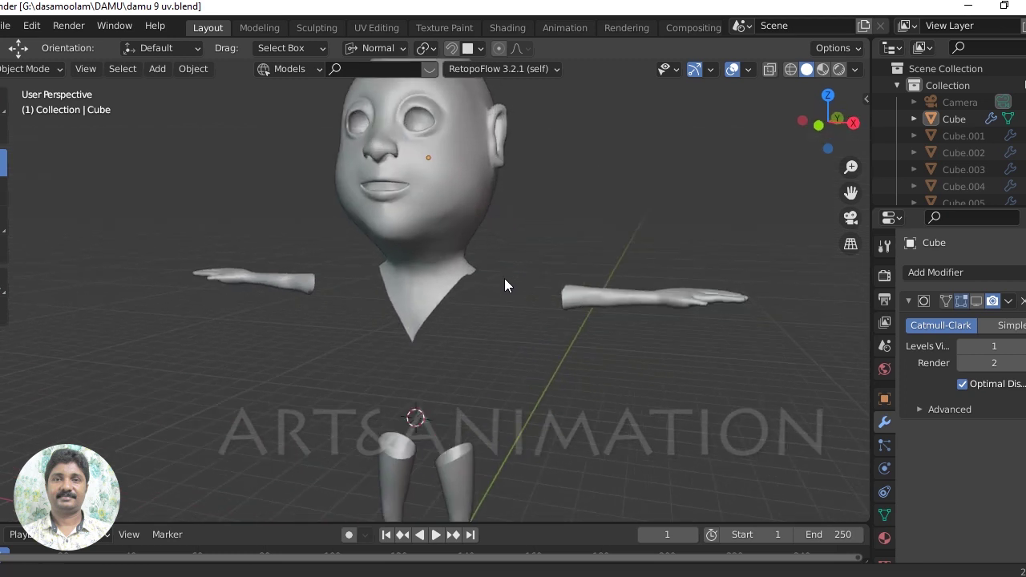
scroll(504, 296, "up", 2)
middle_click_drag(502, 314, 470, 320)
left_click(468, 316)
Step: View the body mesh wireframe from the front in Edit Mode, then return to Object Mode deselected
key("Tab")
scroll(567, 341, "up", 1)
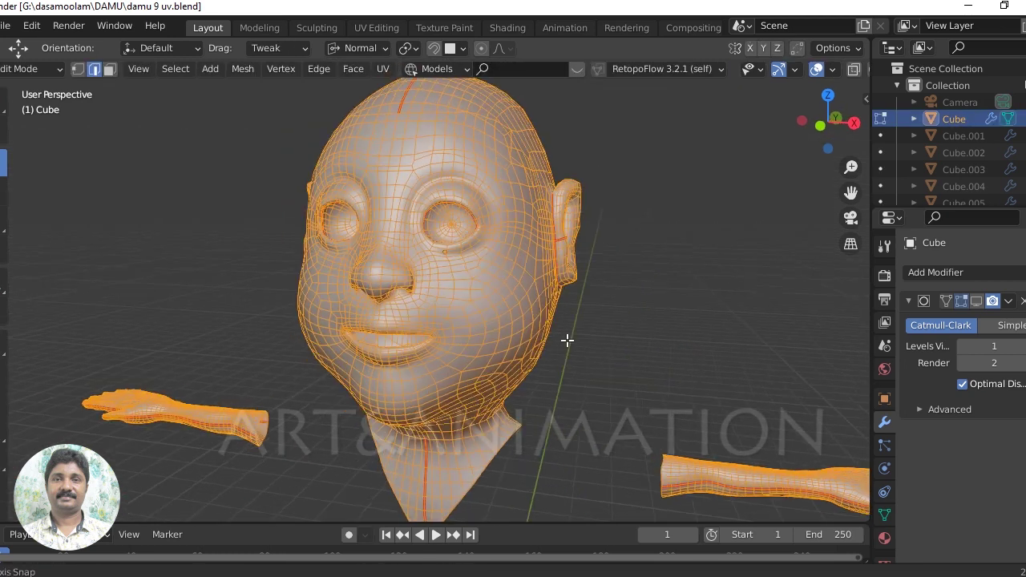
middle_click_drag(566, 341, 610, 298)
scroll(554, 296, "down", 2)
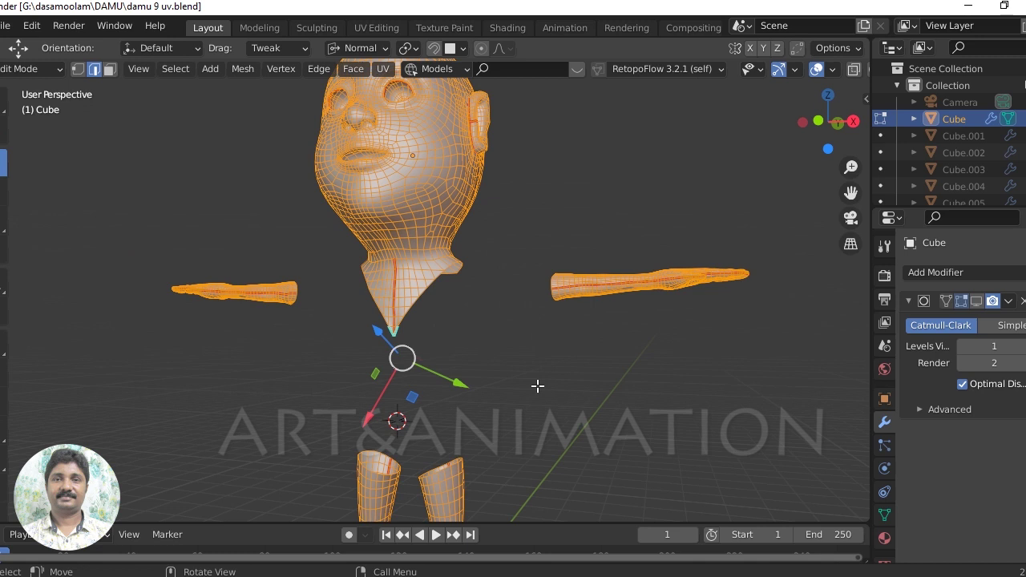
left_click(542, 385)
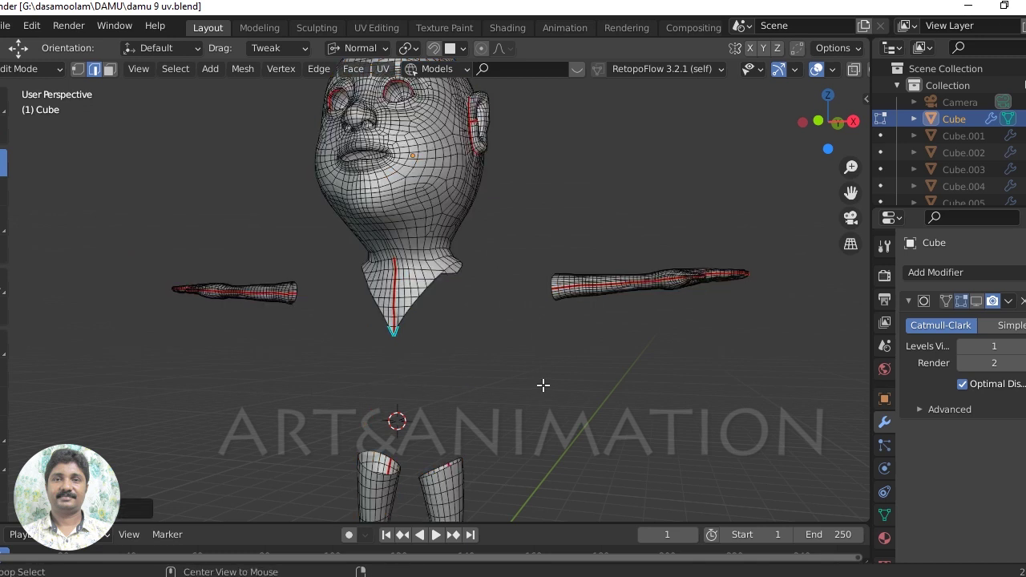
left_click(24, 69)
left_click(20, 84)
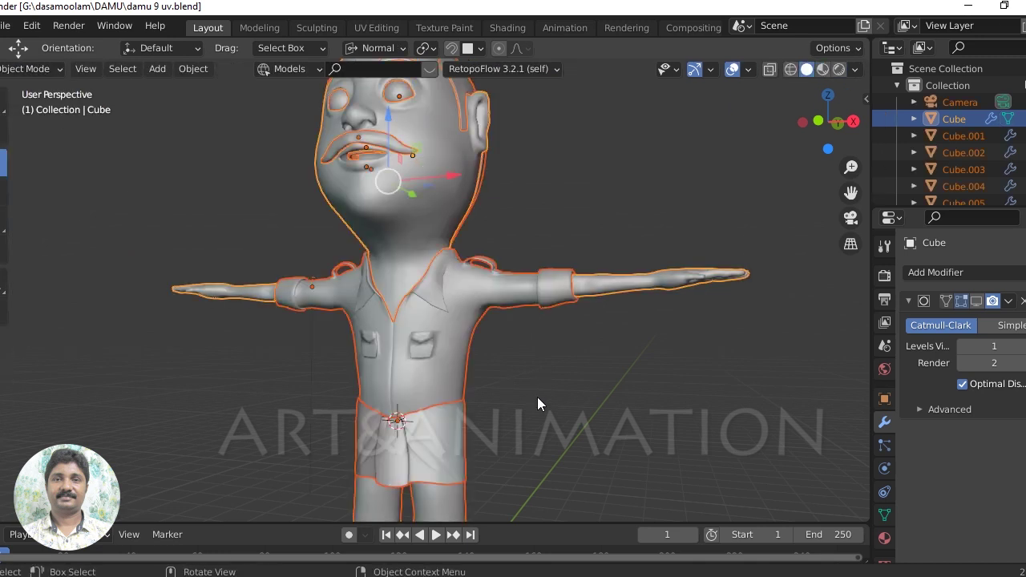
left_click(648, 402)
Step: Show the full-body character in Material Preview, then Rendered viewport shading
mouse_move(586, 399)
middle_mouse_down()
mouse_move(578, 335)
mouse_move(567, 385)
mouse_move(564, 268)
mouse_move(473, 281)
mouse_move(603, 250)
mouse_move(539, 188)
middle_mouse_up()
left_click(826, 70)
scroll(532, 279, "up", 3)
mouse_move(532, 286)
middle_mouse_down()
mouse_move(576, 298)
mouse_move(610, 280)
middle_mouse_up()
left_click(838, 70)
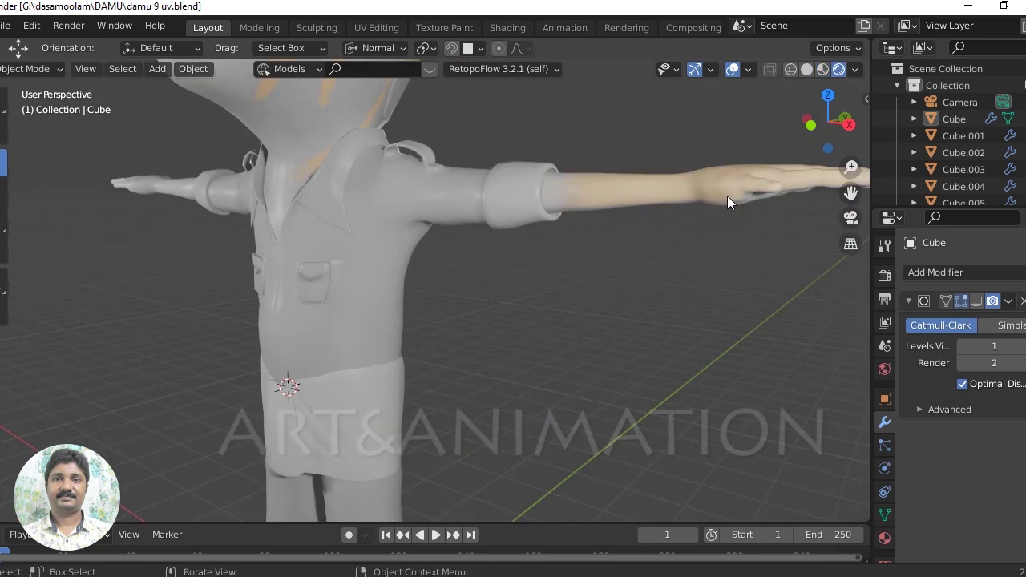
mouse_move(727, 195)
middle_mouse_down()
mouse_move(619, 288)
mouse_move(596, 217)
mouse_move(595, 287)
middle_mouse_up()
scroll(596, 217, "up", 3)
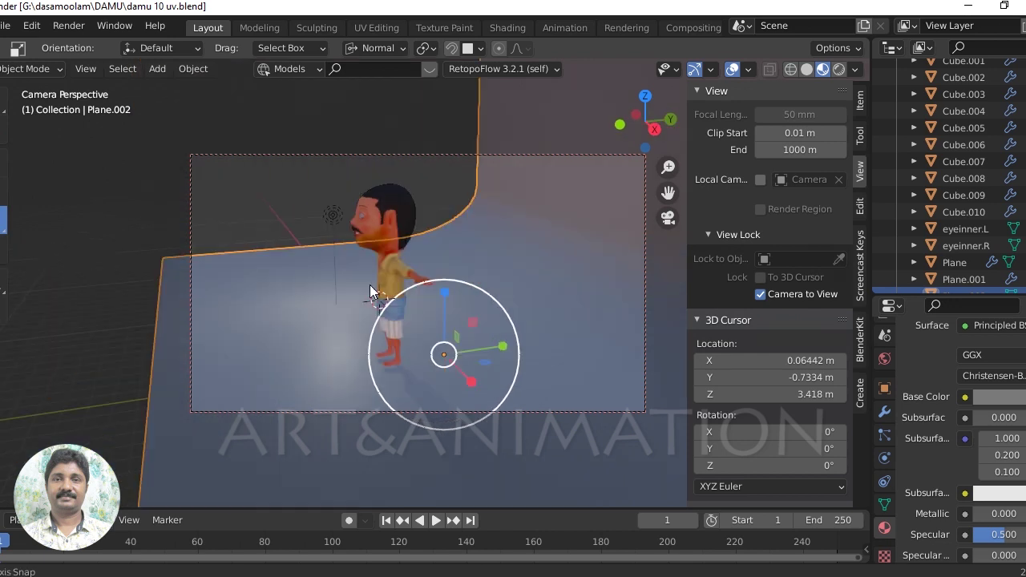
Step: Swing the camera to the character's front and turn on live Rendered shading
middle_click_drag(373, 293, 542, 279)
scroll(537, 282, "up", 2)
scroll(491, 351, "up", 3)
scroll(529, 329, "up", 2)
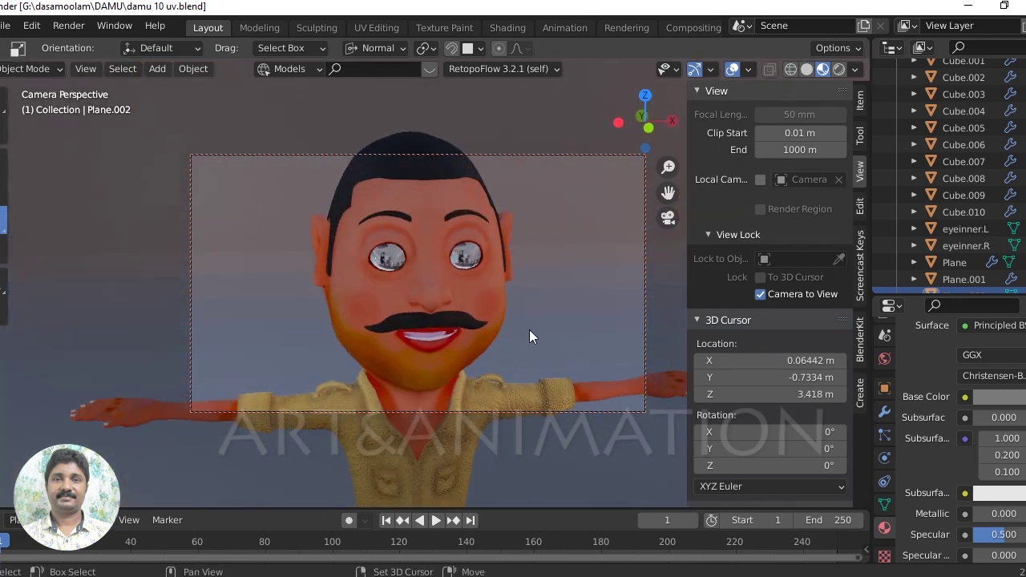
left_click(839, 70)
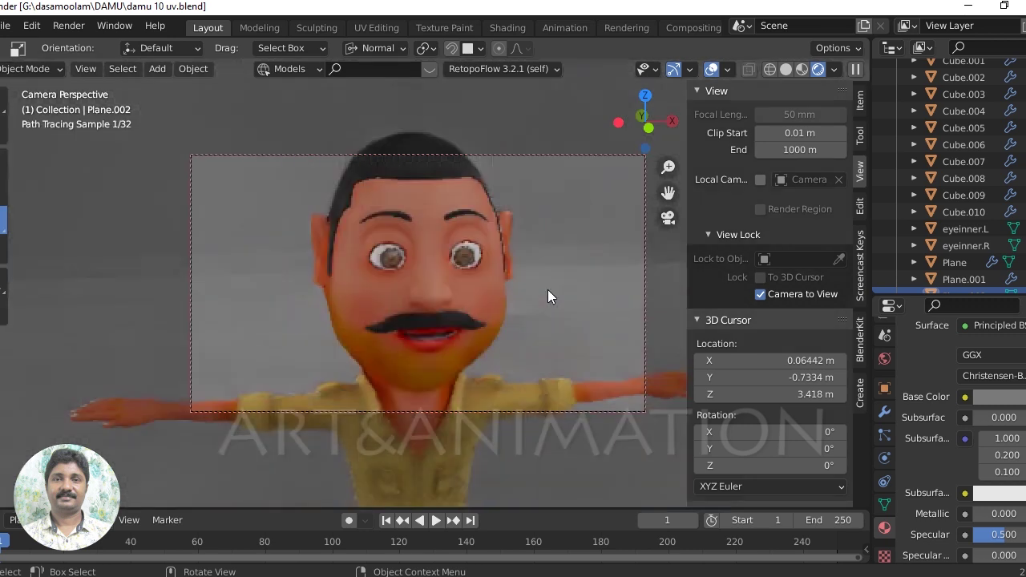
Step: Move the camera in to frame the shirt, waist cloth, striped shorts and legs
middle_click_drag(548, 290, 481, 323)
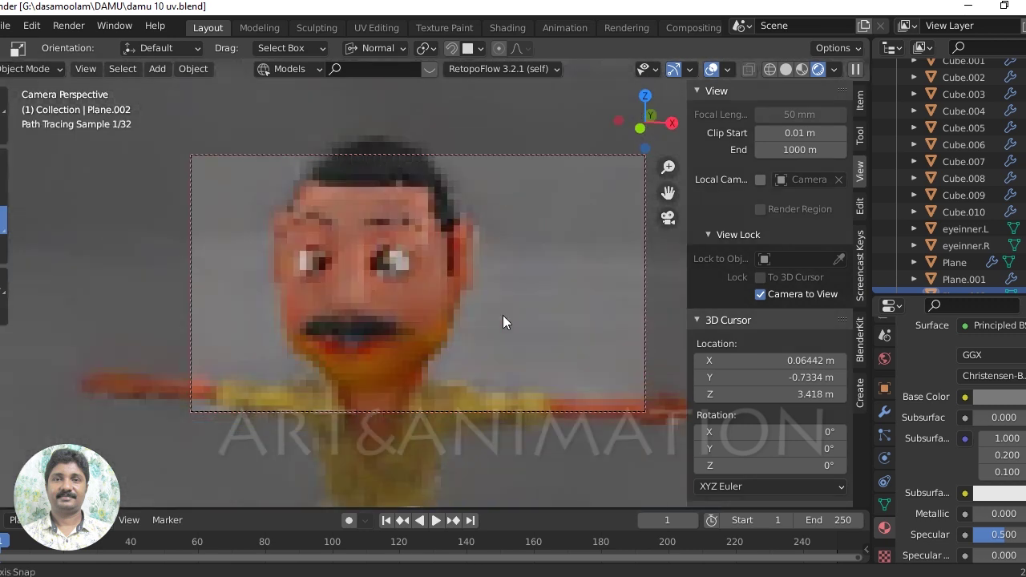
scroll(370, 328, "down", 2)
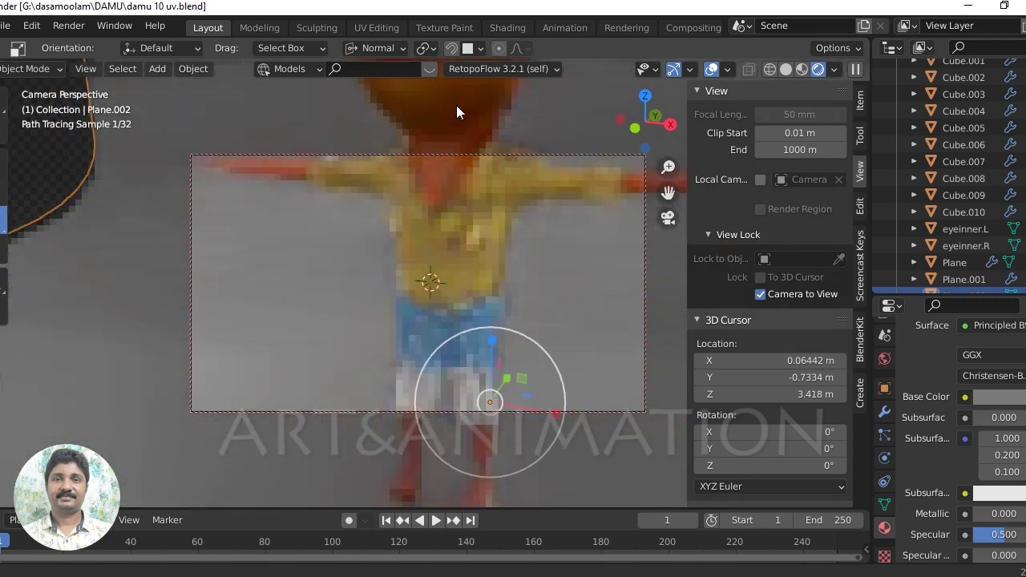
middle_click_drag(371, 328, 449, 112, "shift")
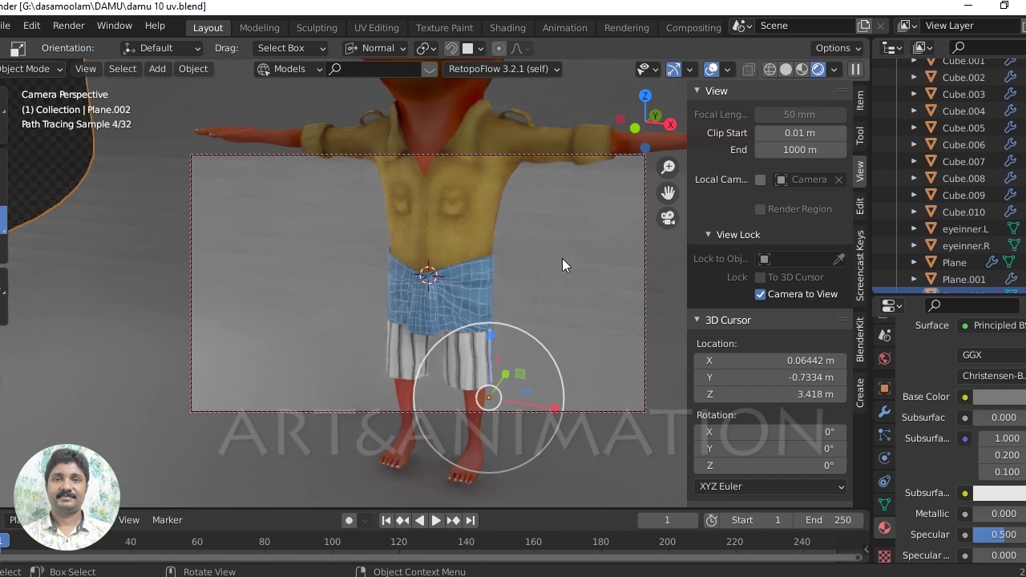
middle_click_drag(490, 330, 499, 219, "shift")
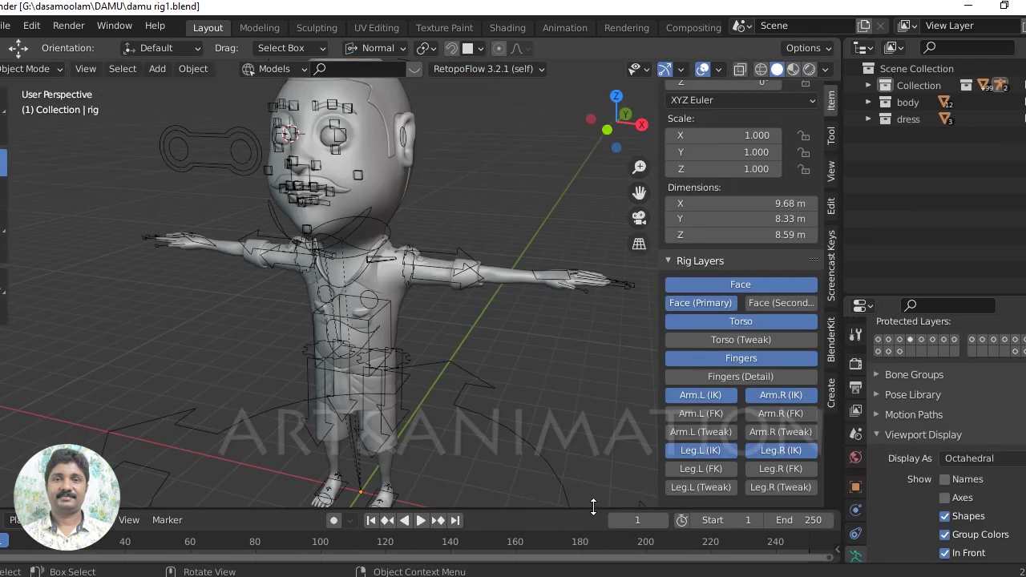
Step: Select the character's rig and switch it into Pose Mode
scroll(494, 378, "up", 2)
left_click(494, 379)
scroll(443, 348, "down", 1)
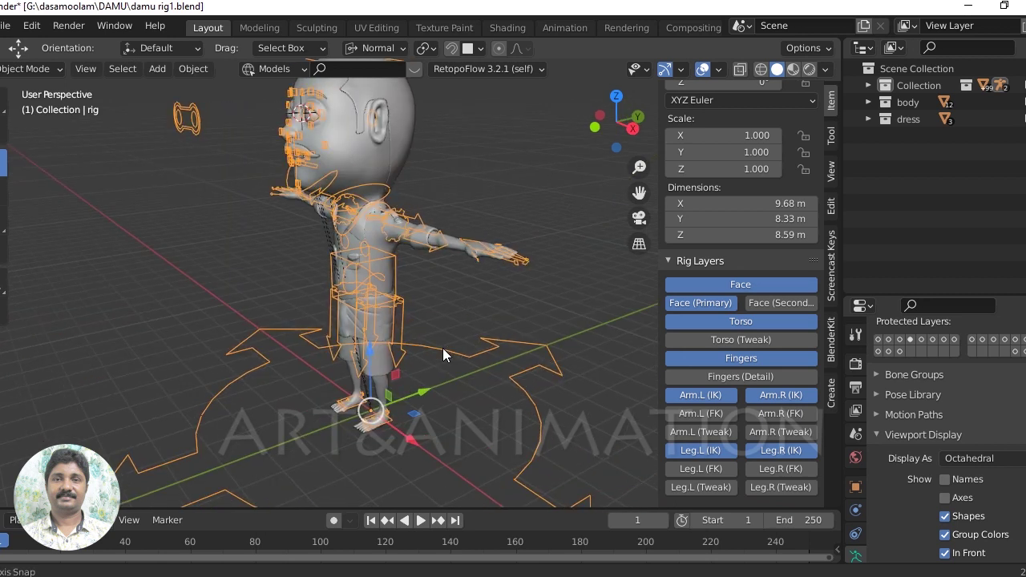
scroll(486, 377, "up", 2)
scroll(484, 387, "up", 2)
middle_click_drag(485, 388, 469, 381)
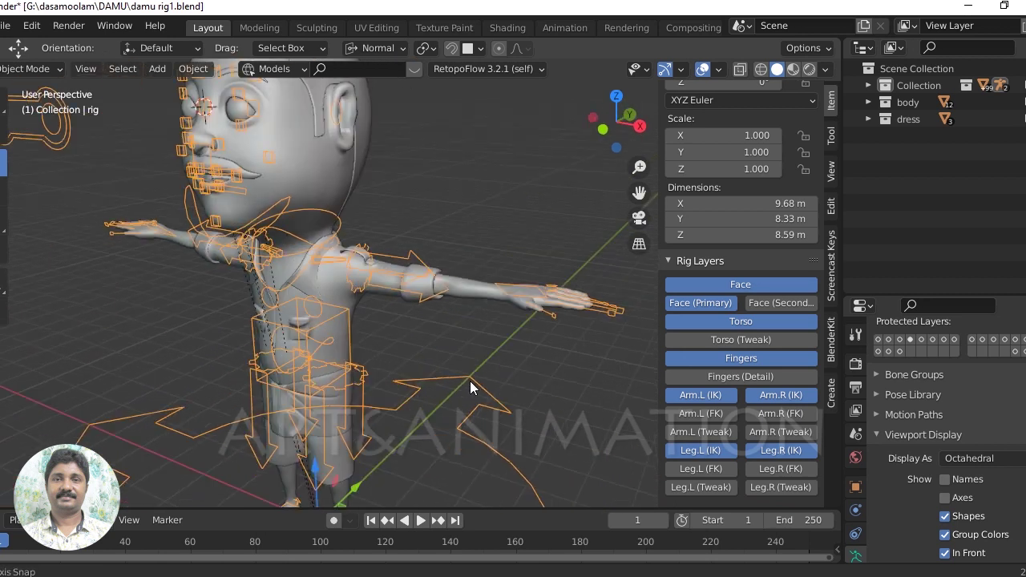
left_click(36, 125)
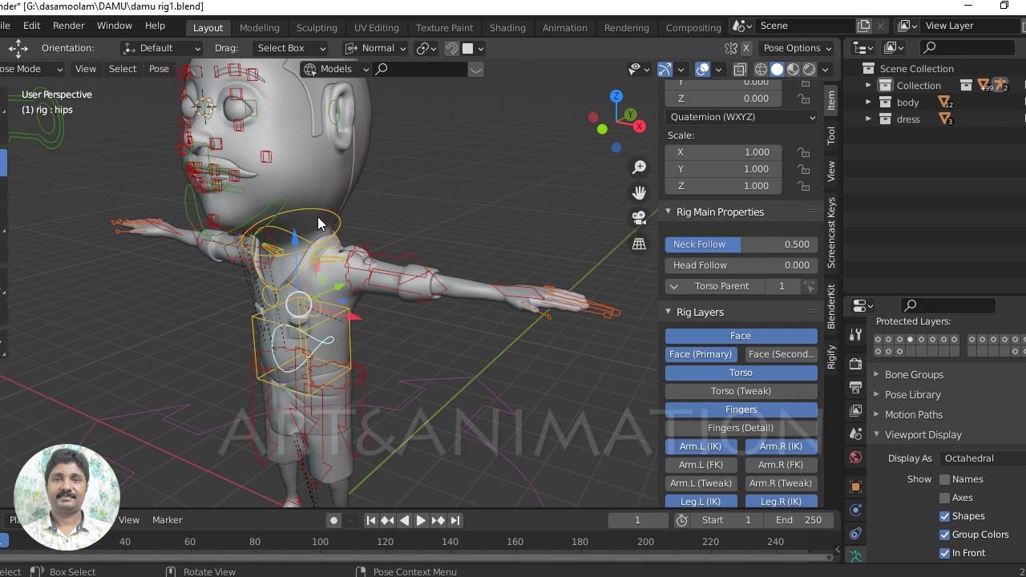
scroll(476, 318, "up", 1)
scroll(465, 306, "up", 3)
Step: Test-tilt the neck control and rotate the chest control, cancelling both
left_click(419, 300)
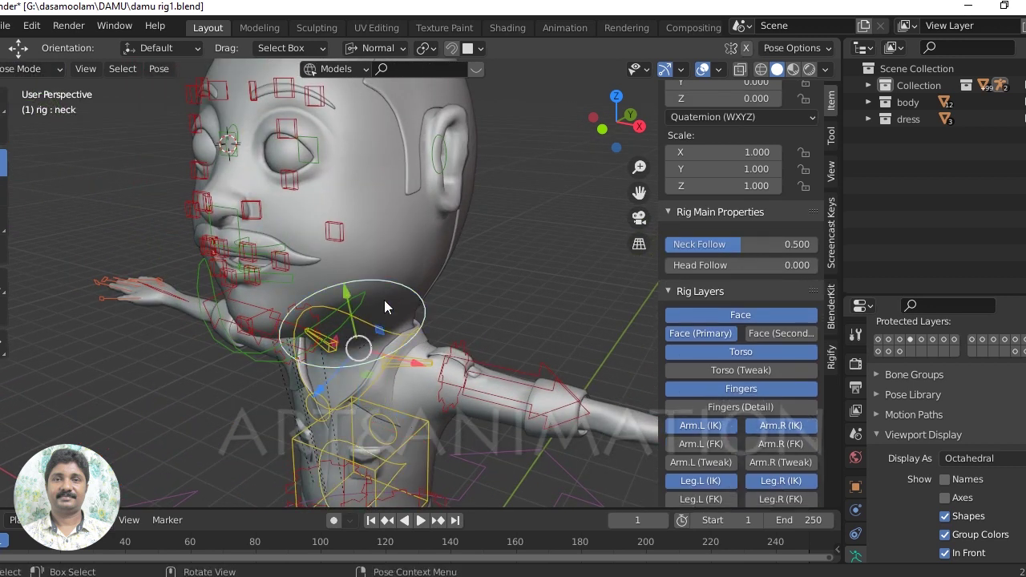
left_click_drag(295, 329, 361, 353)
key("Escape")
left_click(383, 371)
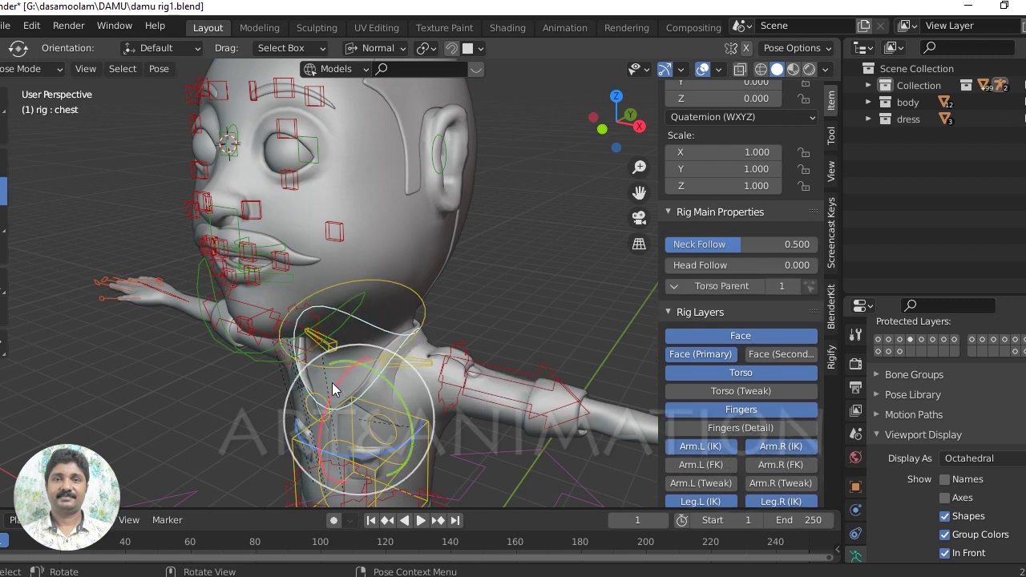
key("r")
key("r")
key("Escape")
Step: Test moving the cheek.B.L.001 control and a lip control, cancelling each move
mouse_move(335, 373)
middle_mouse_down()
mouse_move(380, 298)
mouse_move(437, 330)
mouse_move(502, 304)
mouse_move(452, 324)
mouse_move(449, 238)
middle_mouse_up()
scroll(502, 304, "up", 2)
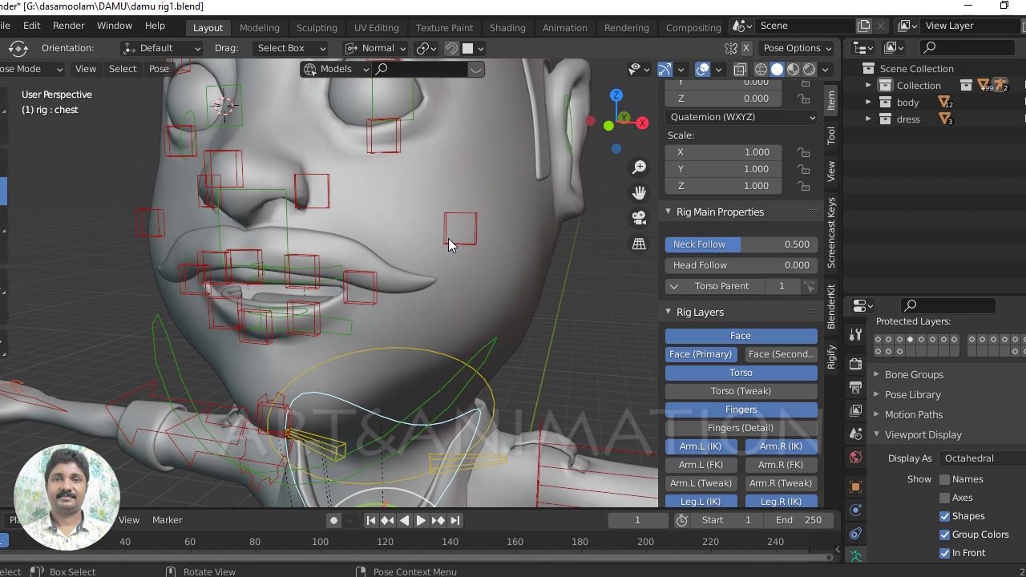
left_click(454, 233)
key("g")
key("z")
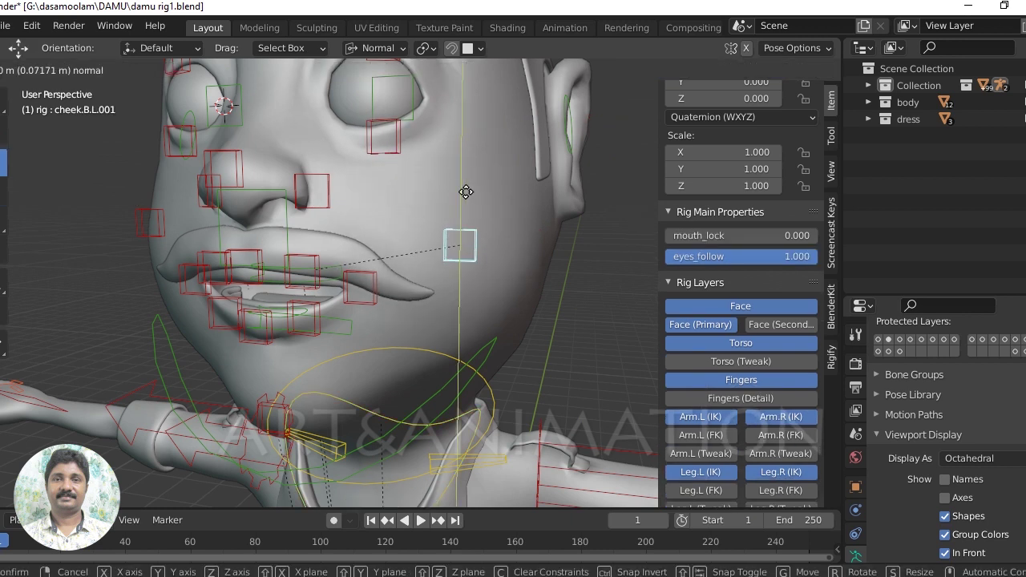
key("Escape")
middle_click_drag(466, 192, 485, 230)
scroll(466, 262, "up", 2)
scroll(423, 273, "up", 1)
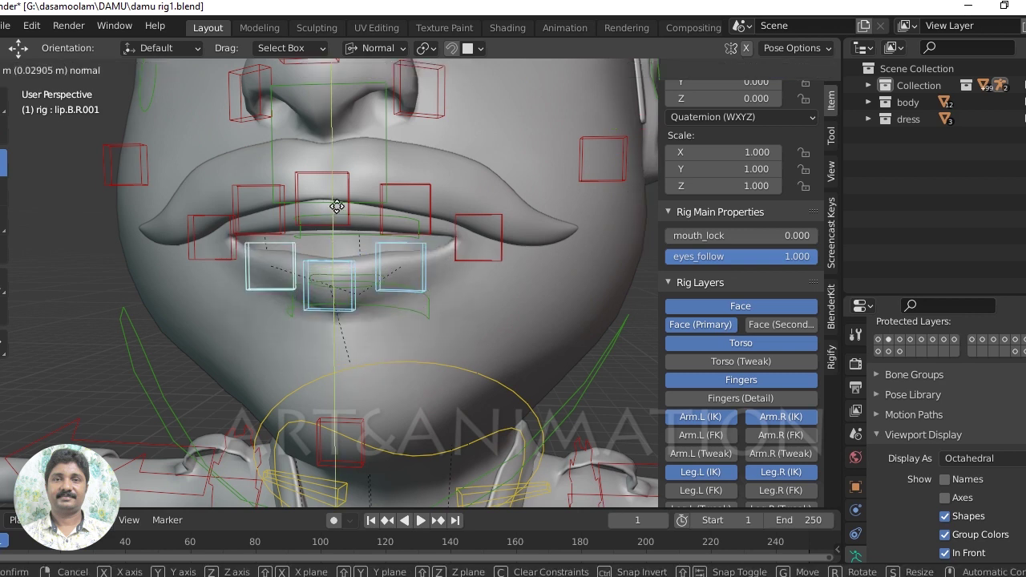
key("Escape")
Step: Enable the Face (Secondary) rig layer and nudge an eyelid control down
middle_click_drag(405, 204, 426, 333, "shift")
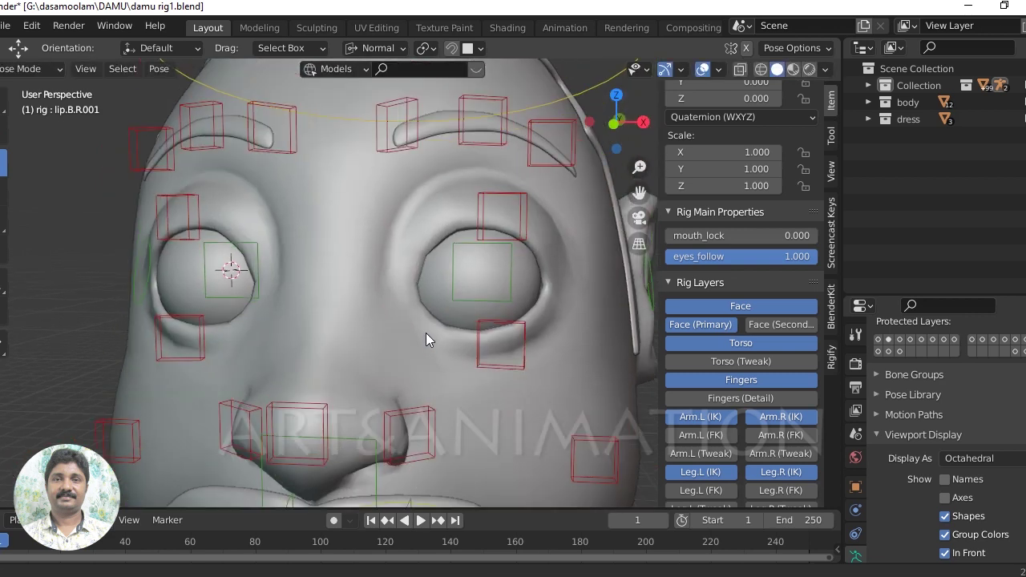
scroll(438, 216, "down", 1)
left_click(766, 324)
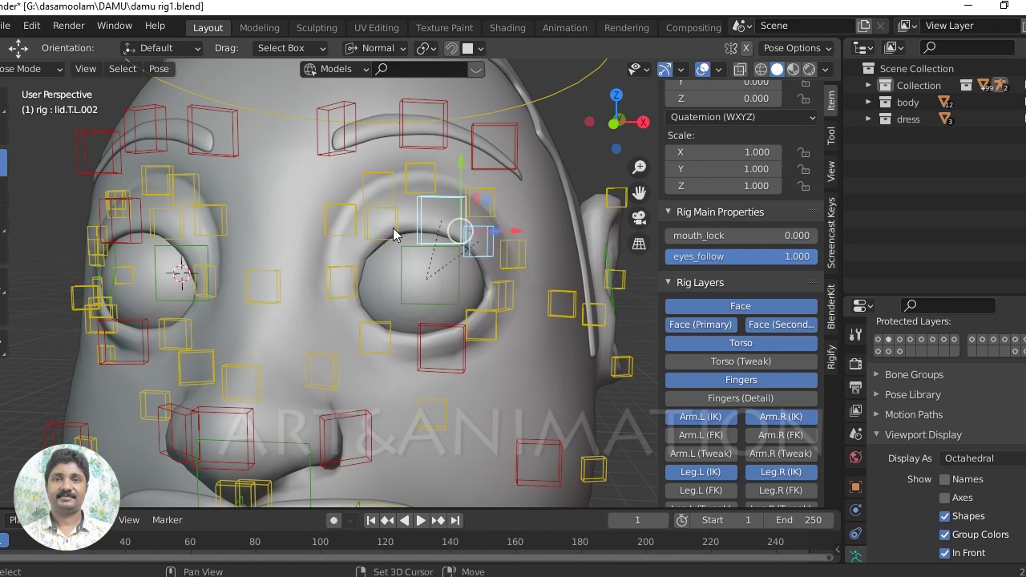
key("g")
left_click(439, 210)
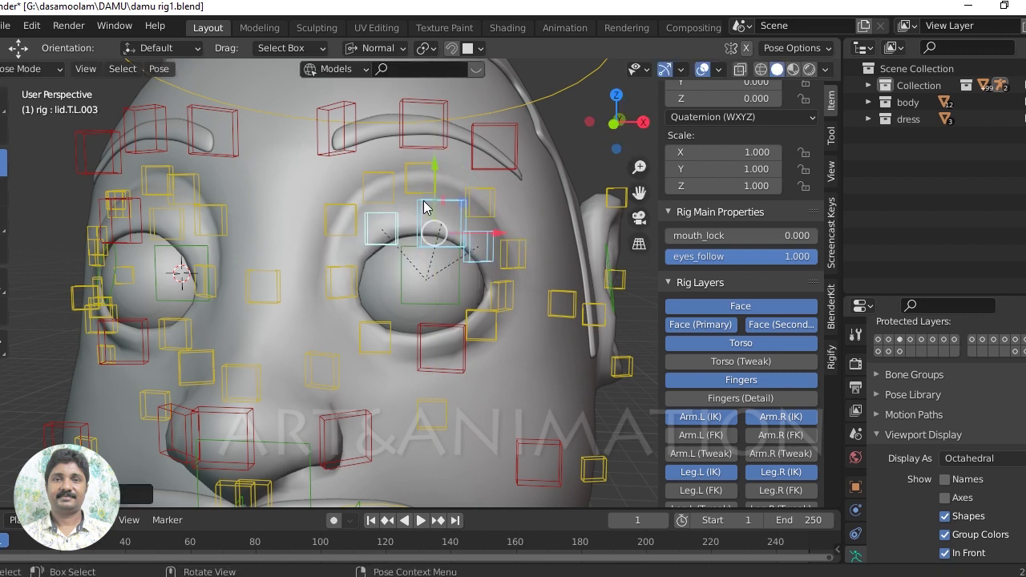
Step: Lower the upper eyelid control lid.T.L.002 slightly along its vertical axis
left_click(425, 207)
key("g")
key("y")
left_click(439, 197)
middle_click_drag(414, 162, 416, 213)
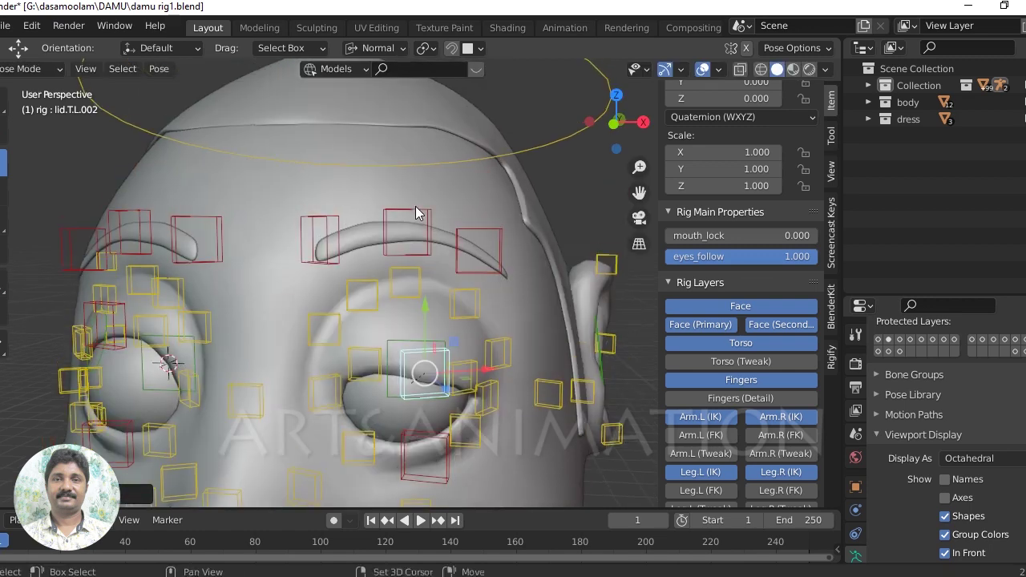
scroll(406, 170, "down", 5)
mouse_move(406, 170)
middle_mouse_down()
mouse_move(397, 356)
mouse_move(420, 175)
middle_mouse_up()
Step: Move the left foot IK control foot_ik.L, then back to straighten the leg
scroll(440, 380, "up", 3)
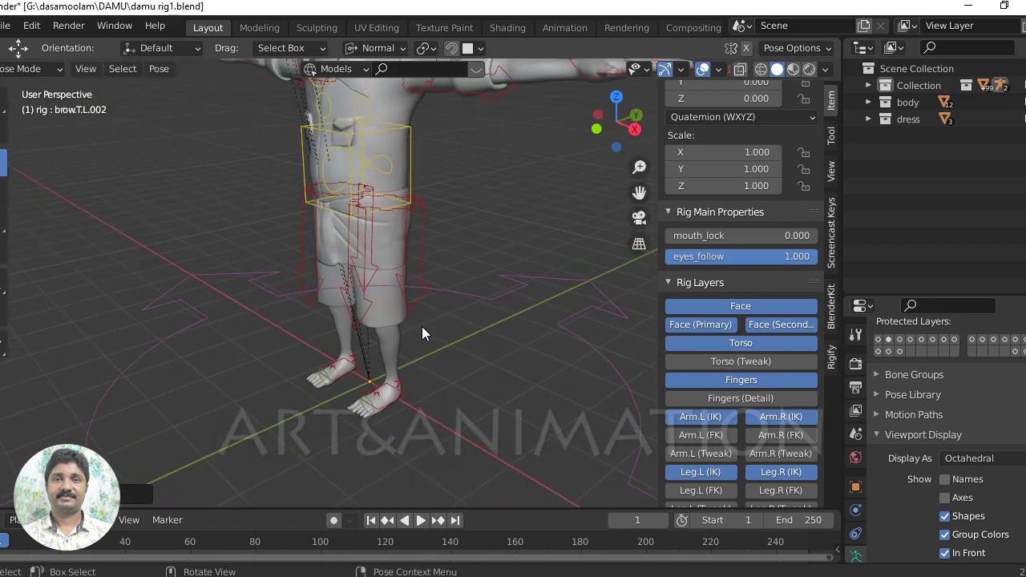
scroll(422, 327, "up", 2)
left_click(399, 413)
middle_click_drag(390, 349, 391, 302, "shift")
key("g")
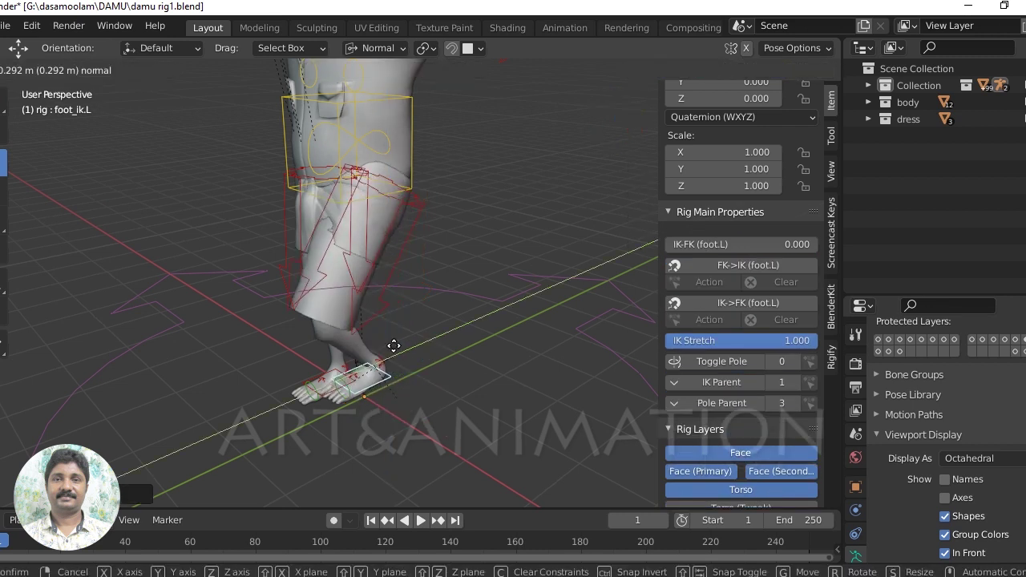
left_click(317, 346)
key("g")
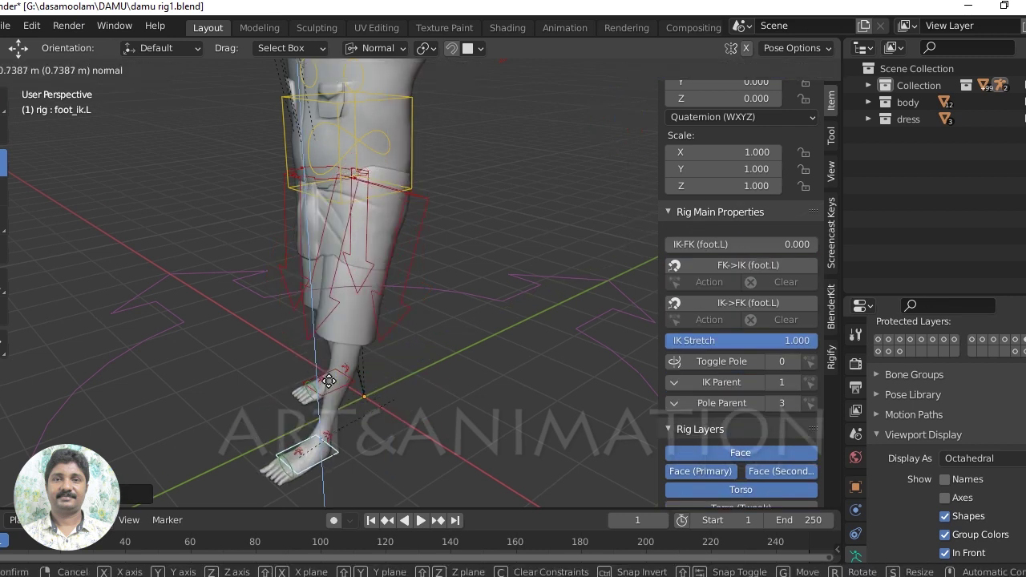
left_click(450, 320)
Step: Bring the arm into view and enable the Fingers (Detail) rig layer
mouse_move(450, 320)
middle_mouse_down("shift")
mouse_move(386, 353)
mouse_move(400, 318)
middle_mouse_up("shift")
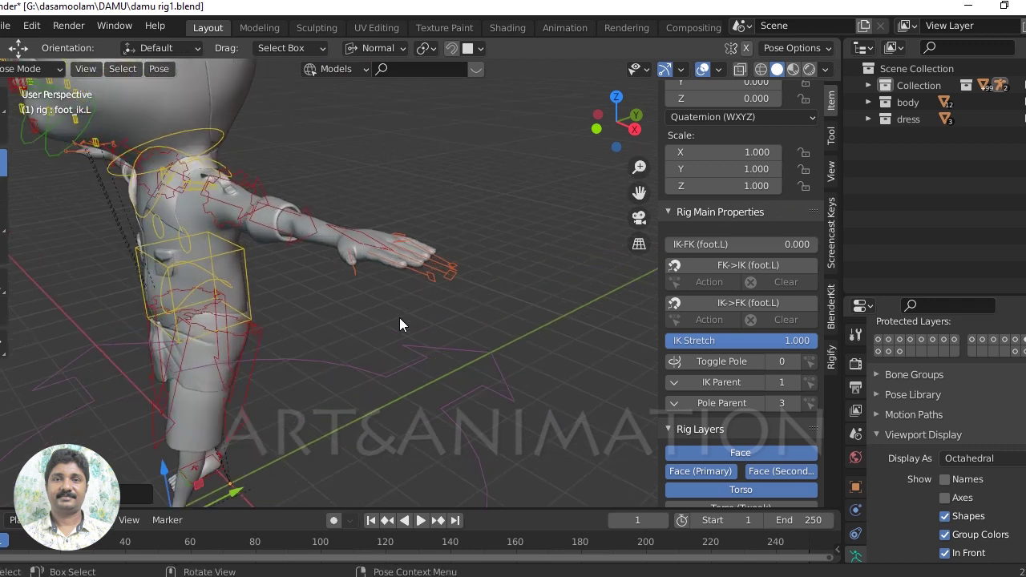
scroll(423, 368, "up", 2)
scroll(452, 264, "up", 2)
scroll(766, 422, "down", 2)
scroll(766, 422, "down", 3)
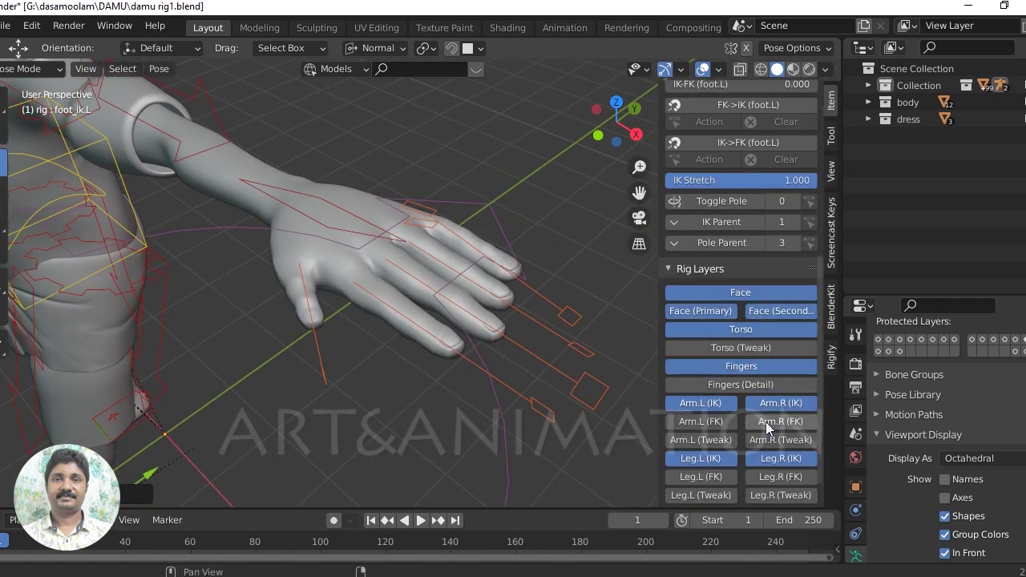
left_click(752, 384)
scroll(490, 347, "up", 2)
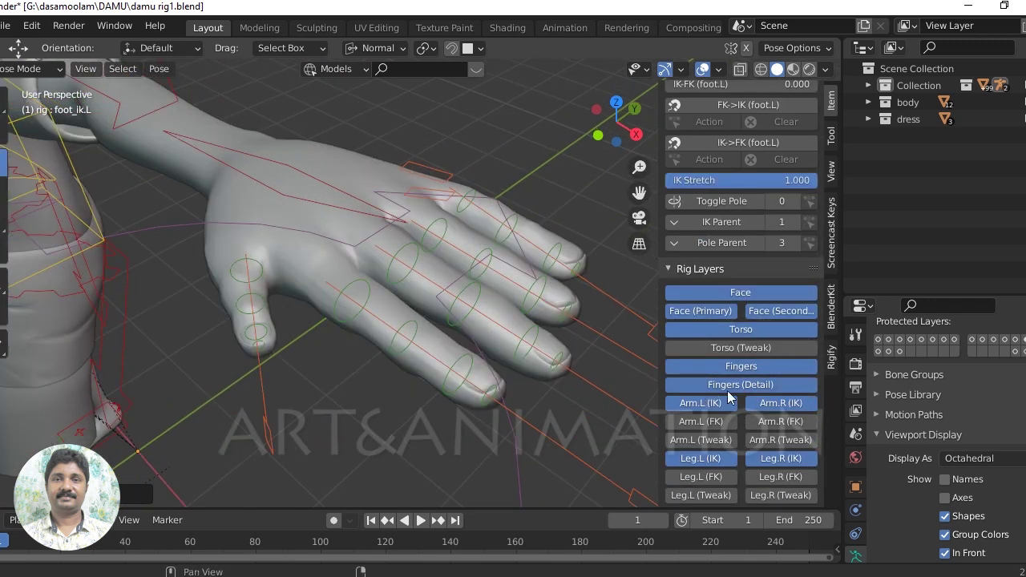
Step: Curl the left middle finger f_middle.01.L by about 12.5 degrees
left_click(358, 290)
key("shift+space")
key("r")
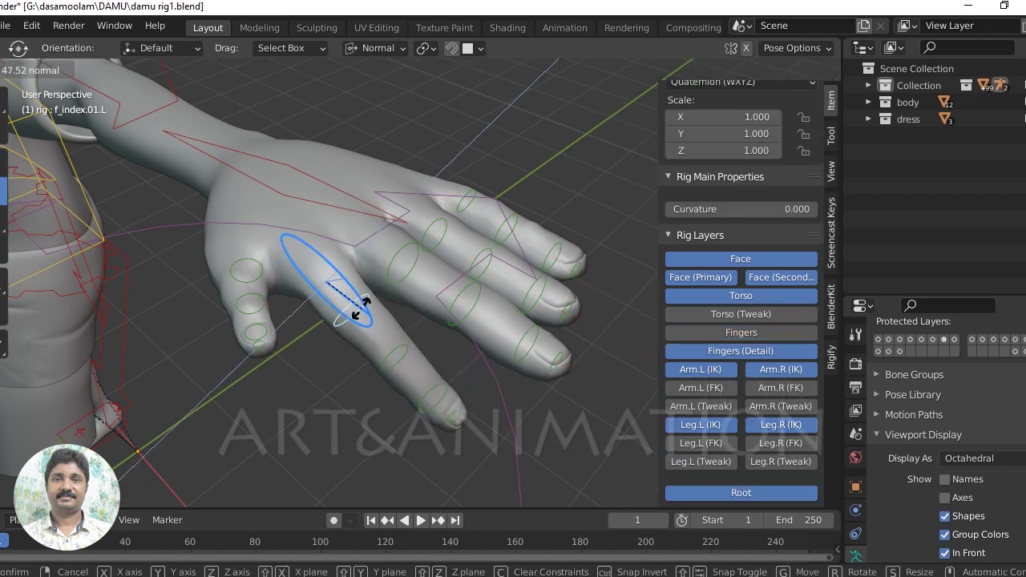
left_click(413, 253)
mouse_move(414, 252)
left_mouse_down()
mouse_move(420, 284)
mouse_move(446, 269)
mouse_move(344, 275)
mouse_move(43, 195)
left_mouse_up()
scroll(380, 285, "down", 5)
left_click(380, 265)
mouse_move(304, 252)
middle_mouse_down()
mouse_move(436, 195)
mouse_move(339, 268)
mouse_move(390, 280)
mouse_move(395, 311)
mouse_move(525, 336)
mouse_move(454, 289)
mouse_move(505, 279)
mouse_move(559, 316)
mouse_move(623, 320)
mouse_move(532, 340)
mouse_move(645, 344)
mouse_move(774, 267)
mouse_move(521, 348)
mouse_move(609, 337)
middle_mouse_up()
Step: Put the bus body Cube into Edit Mode with Solid viewport shading
left_click(583, 331)
key("Tab")
scroll(764, 67, "down", 5)
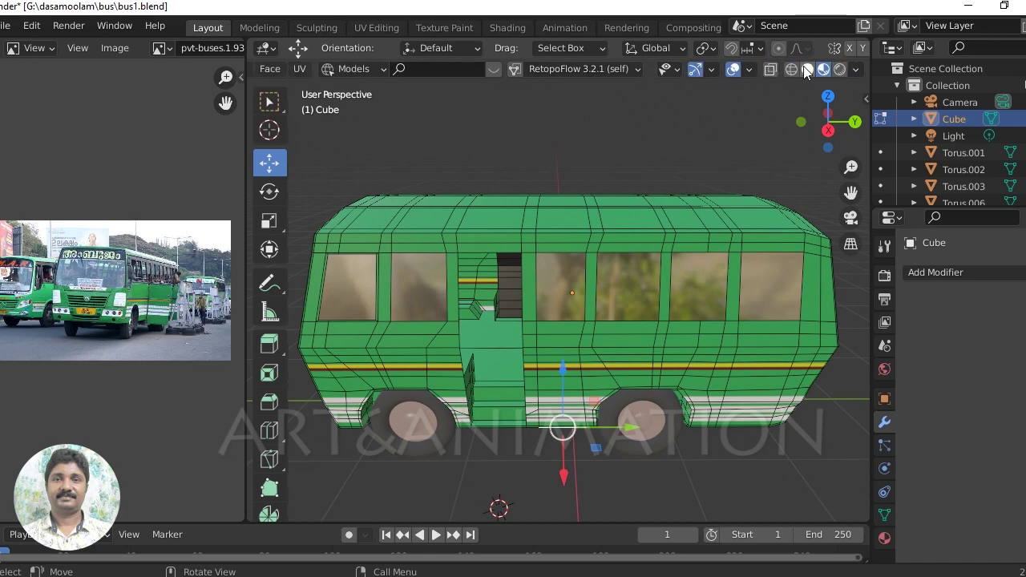
left_click(808, 69)
mouse_move(588, 195)
middle_mouse_down()
mouse_move(670, 199)
mouse_move(561, 217)
mouse_move(761, 230)
mouse_move(689, 231)
mouse_move(704, 316)
mouse_move(695, 289)
mouse_move(672, 299)
mouse_move(376, 294)
mouse_move(456, 262)
mouse_move(502, 306)
mouse_move(551, 317)
middle_mouse_up()
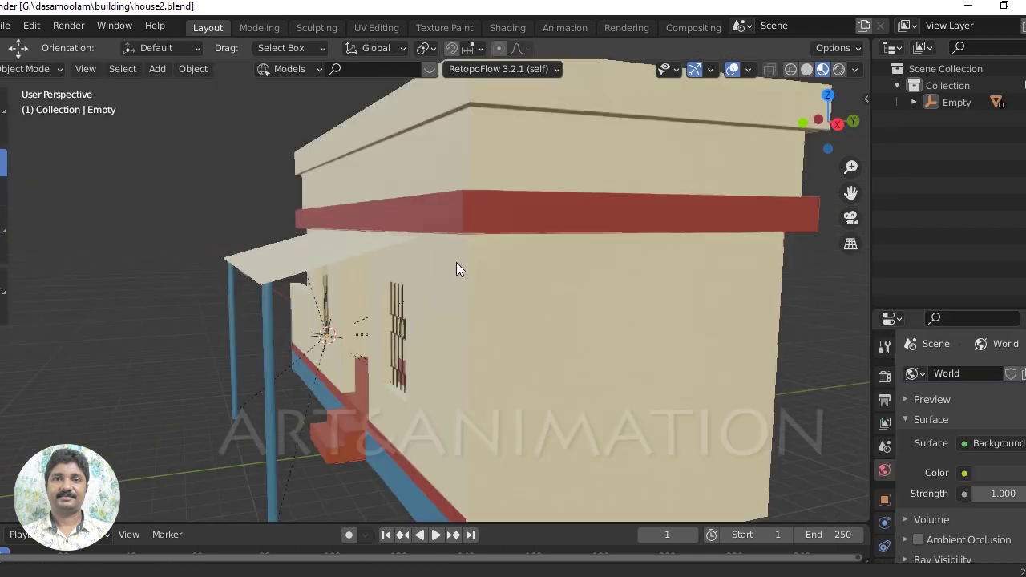
Step: Show the house plane in Solid shading and enter its Edit Mode
left_click(457, 262)
left_click(808, 70)
mouse_move(607, 288)
middle_mouse_down()
mouse_move(581, 286)
mouse_move(662, 251)
mouse_move(740, 270)
mouse_move(580, 355)
mouse_move(615, 348)
mouse_move(639, 248)
mouse_move(484, 328)
mouse_move(377, 265)
mouse_move(415, 366)
mouse_move(494, 395)
mouse_move(457, 369)
mouse_move(491, 348)
mouse_move(535, 271)
mouse_move(580, 363)
mouse_move(607, 357)
mouse_move(660, 370)
middle_mouse_up()
key("Tab")
key("Tab")
Step: Orbit into the shop interior shelves and select the bottle Cylinder.006
scroll(610, 367, "up", 5)
mouse_move(557, 364)
middle_mouse_down()
mouse_move(472, 307)
mouse_move(430, 328)
mouse_move(481, 413)
mouse_move(527, 382)
mouse_move(707, 387)
middle_mouse_up()
left_click(486, 418)
Step: Frame the selected bottle and view the shop shelves in Solid shading
key("KP_Decimal")
scroll(781, 70, "down", 3)
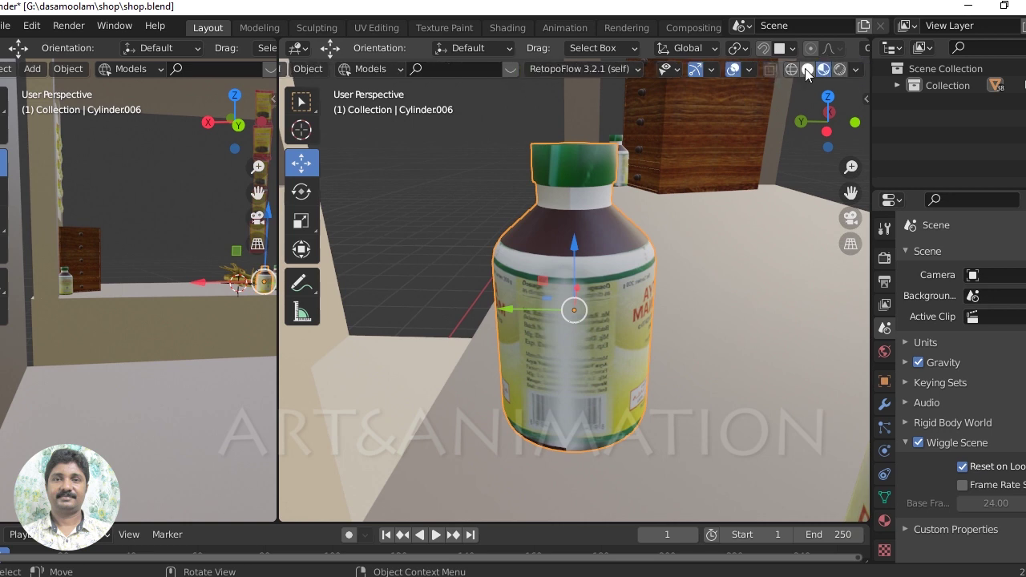
left_click(807, 69)
scroll(638, 310, "down", 3)
mouse_move(639, 311)
middle_mouse_down()
mouse_move(575, 280)
mouse_move(548, 325)
middle_mouse_up()
scroll(575, 279, "down", 3)
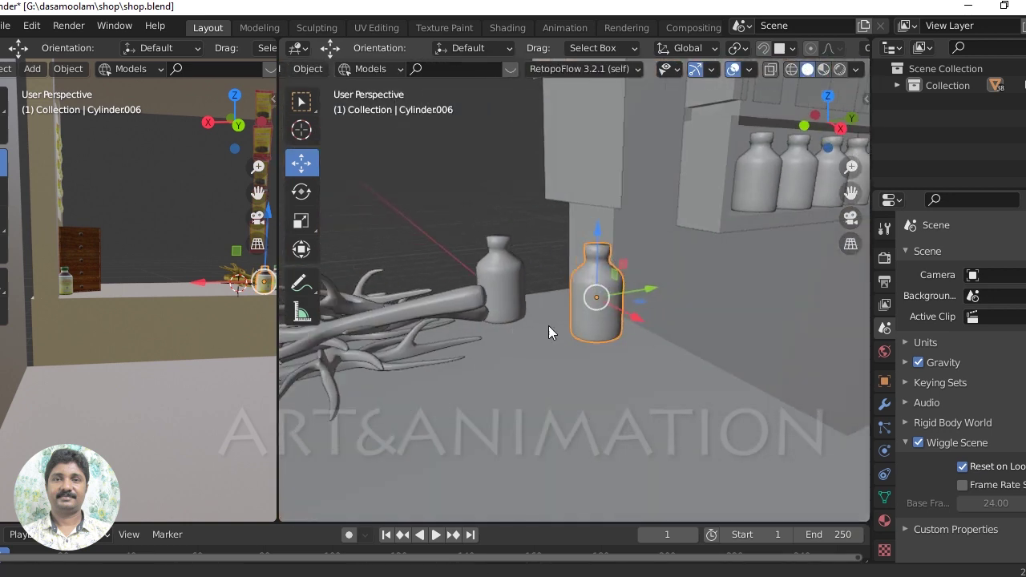
scroll(549, 326, "down", 2)
middle_click_drag(744, 321, 536, 422)
Step: Select the bottle Cylinder.003 and orbit around it and the whole shop
left_click(530, 380)
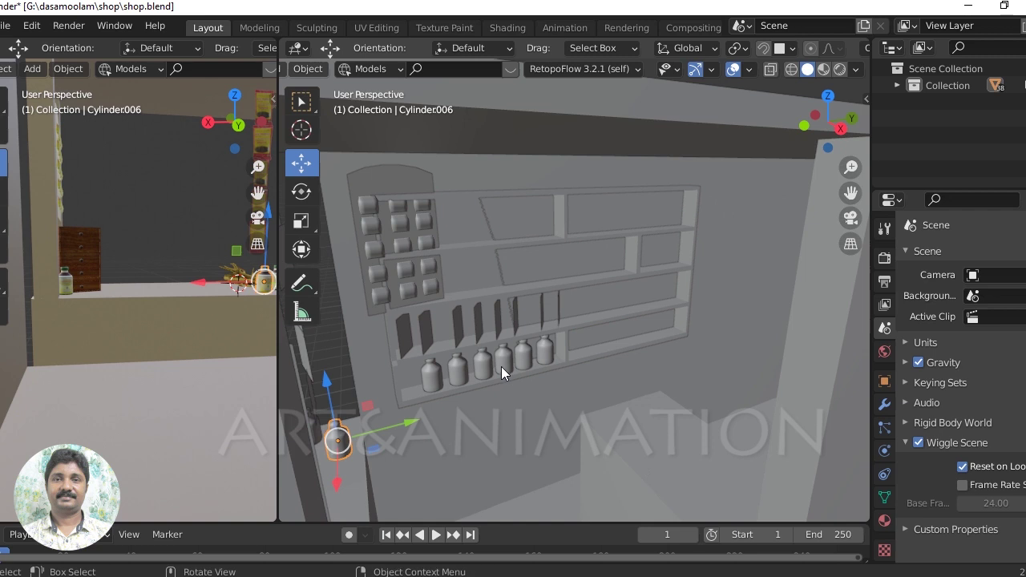
scroll(501, 367, "up", 4)
middle_click_drag(543, 326, 712, 340)
scroll(682, 353, "down", 3)
scroll(653, 366, "down", 2)
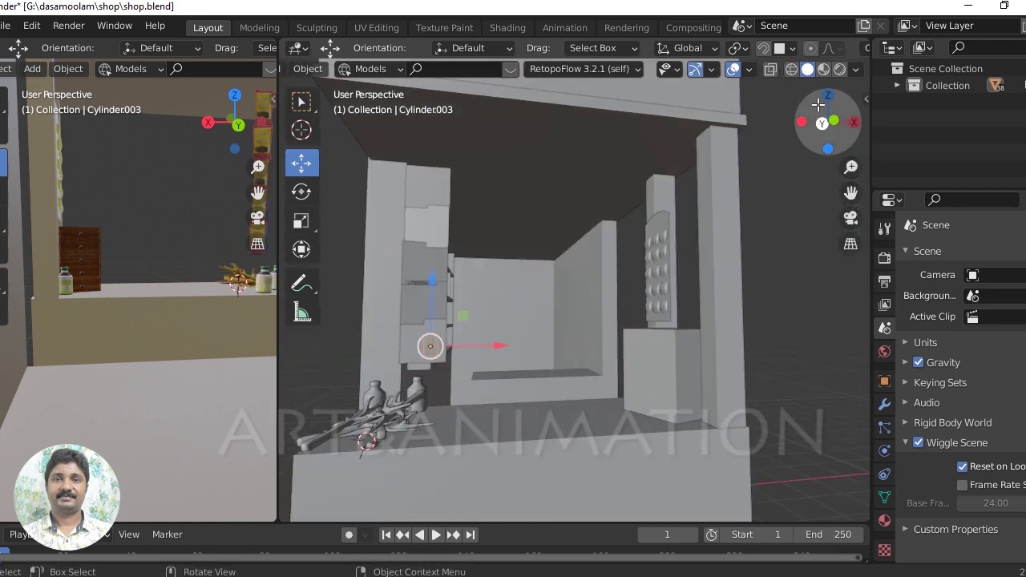
middle_click_drag(652, 366, 379, 337)
scroll(378, 337, "up", 3)
middle_click_drag(435, 316, 712, 249)
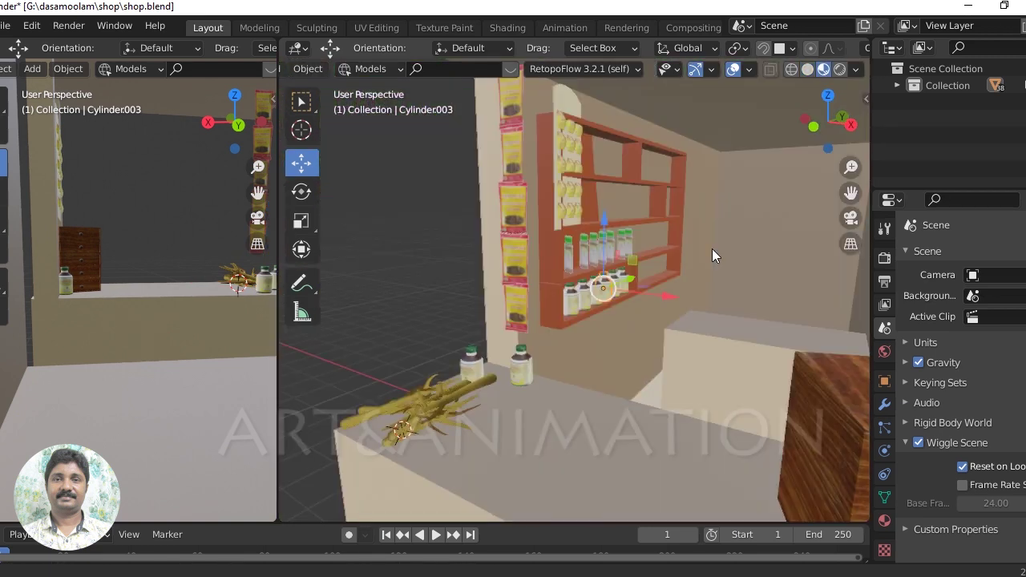
Step: Move the Karingali packet Plane.006 by -0.1361 m on the pillar
left_click(520, 311)
scroll(552, 311, "up", 1)
middle_click_drag(553, 313, 514, 325)
scroll(514, 326, "up", 3)
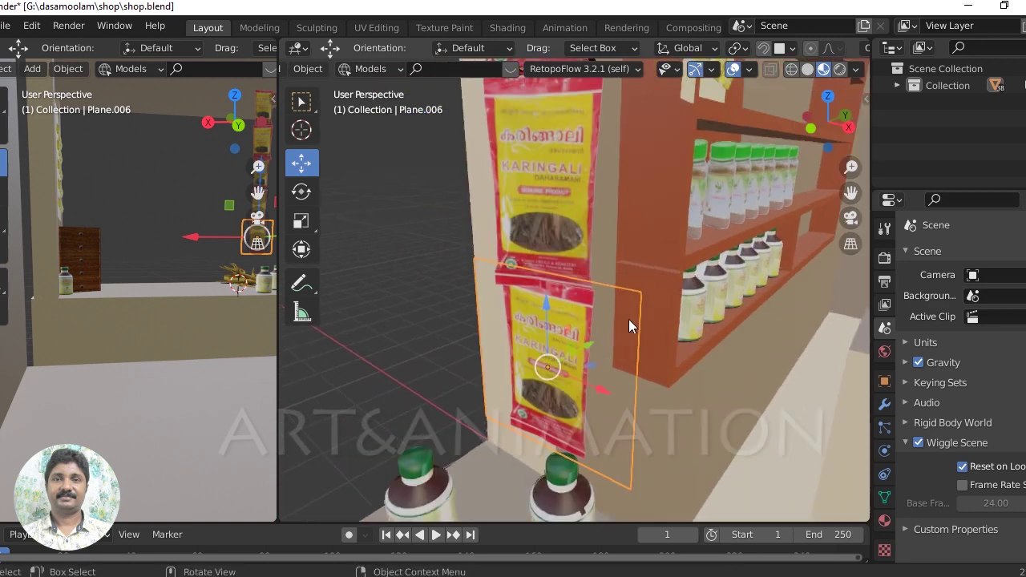
key("g")
left_click(581, 354)
mouse_move(581, 355)
middle_mouse_down()
mouse_move(527, 337)
mouse_move(459, 337)
mouse_move(687, 349)
mouse_move(597, 413)
mouse_move(625, 330)
mouse_move(598, 342)
mouse_move(603, 302)
mouse_move(593, 318)
middle_mouse_up()
scroll(661, 341, "down", 3)
scroll(640, 364, "down", 3)
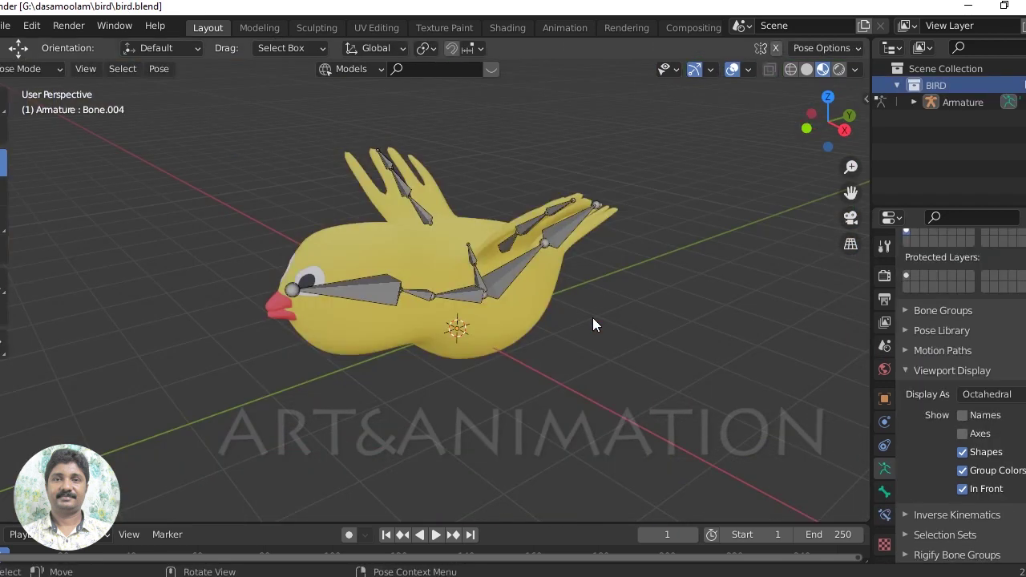
Step: Select and test-rotate the bird's eye bone and the left wing bone Bone.007.L
scroll(475, 327, "up", 4)
mouse_move(461, 324)
middle_mouse_down()
mouse_move(426, 320)
mouse_move(529, 321)
mouse_move(811, 89)
middle_mouse_up()
left_click(341, 272)
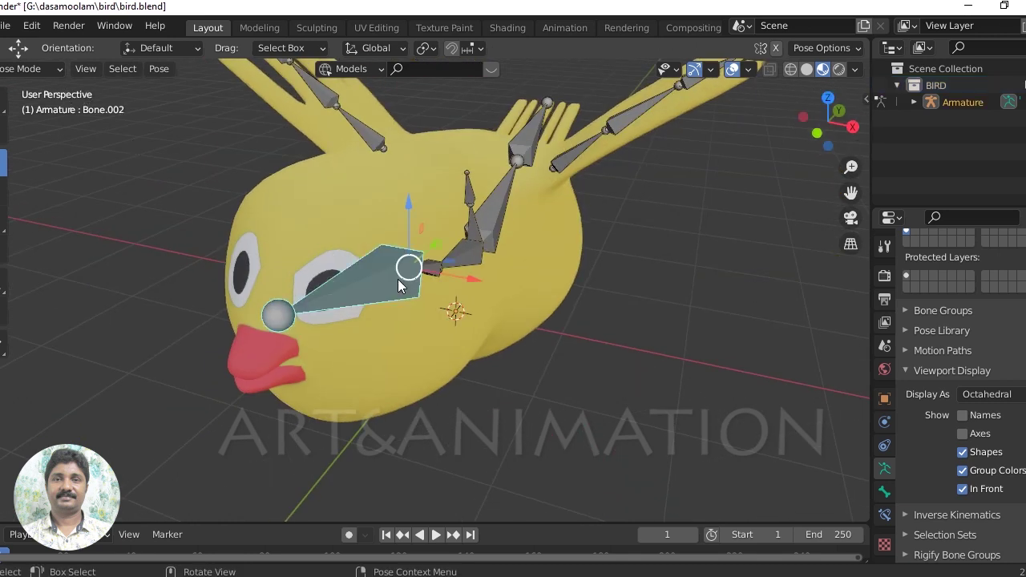
middle_click_drag(341, 273, 12, 227)
left_click_drag(367, 230, 360, 242)
mouse_move(360, 243)
middle_mouse_down()
mouse_move(538, 301)
mouse_move(555, 231)
middle_mouse_up()
left_click(541, 211)
left_click_drag(511, 193, 105, 125)
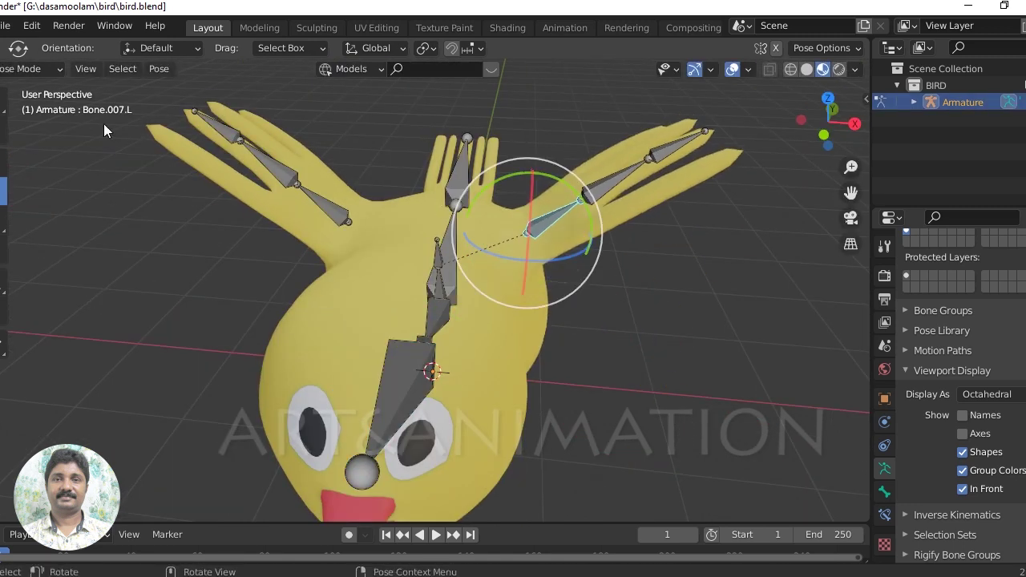
Step: Return to Object Mode, select the bird body mesh, and show it in Solid shading
key("ctrl+Tab")
middle_click_drag(453, 252, 413, 290)
left_click(414, 291)
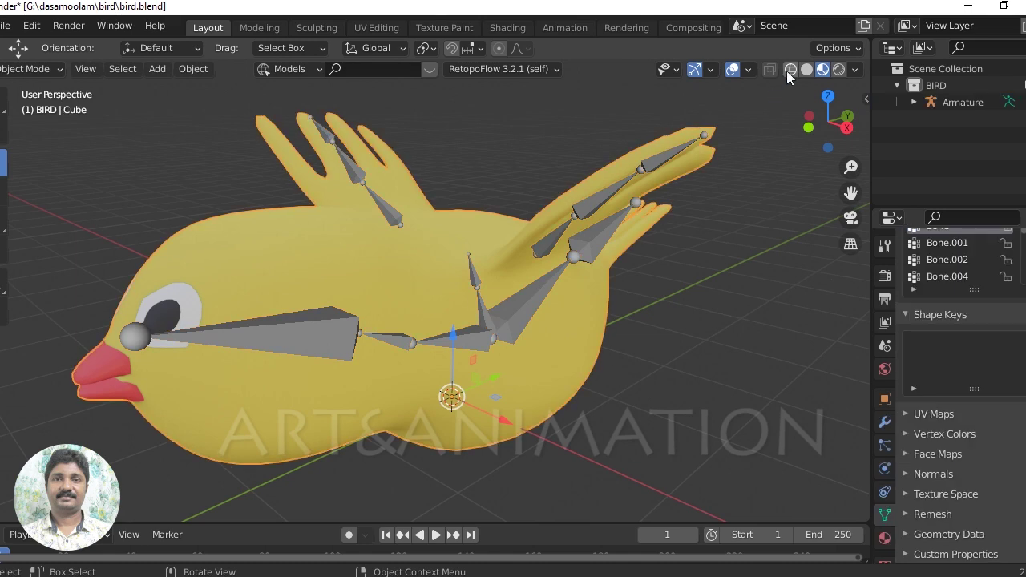
left_click(806, 69)
mouse_move(658, 152)
middle_mouse_down()
mouse_move(540, 228)
mouse_move(410, 273)
mouse_move(318, 275)
mouse_move(488, 294)
mouse_move(328, 277)
mouse_move(437, 305)
mouse_move(495, 378)
mouse_move(408, 440)
mouse_move(518, 349)
mouse_move(561, 356)
mouse_move(518, 393)
middle_mouse_up()
key("Tab")
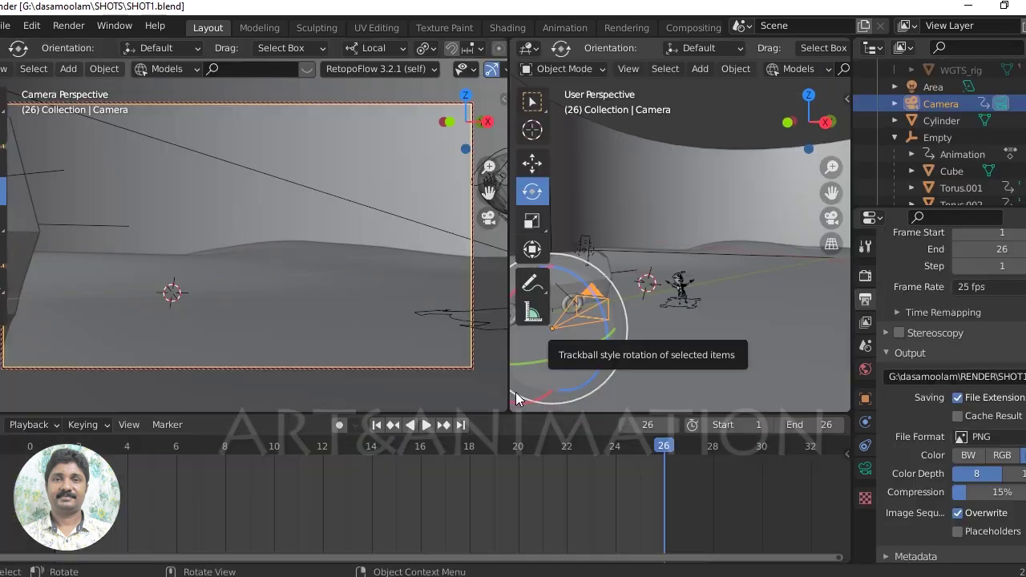
Step: Play the bus shot, stop at frame 21, and switch the camera view to Material Preview
key("space")
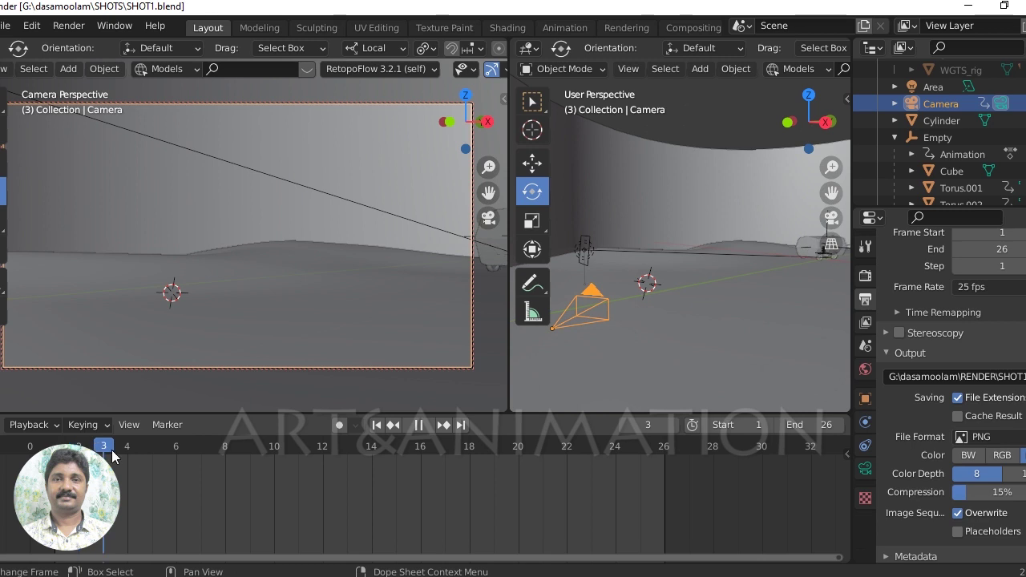
left_click_drag(273, 468, 546, 481)
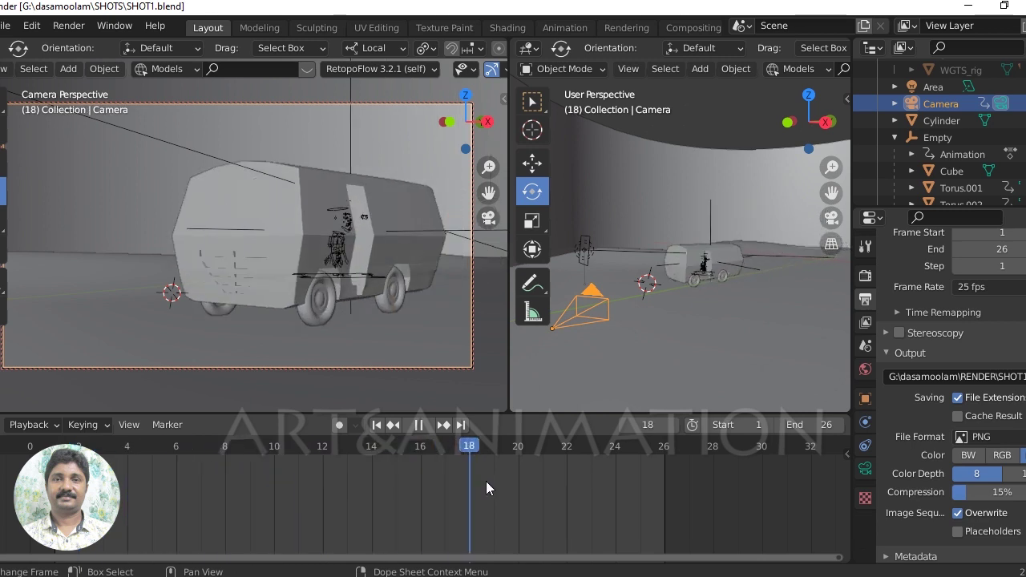
key("space")
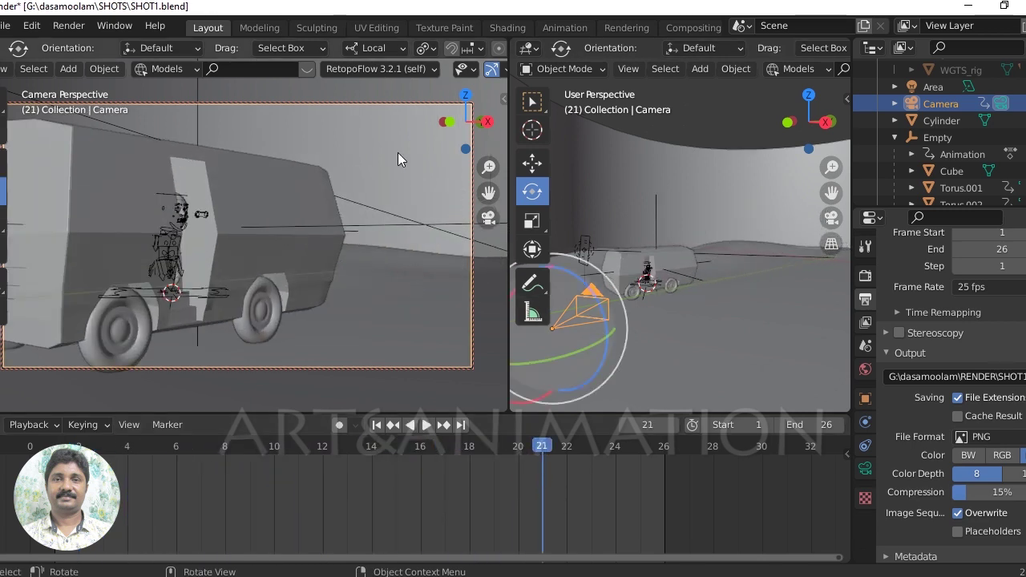
scroll(459, 76, "down", 4)
left_click(461, 70)
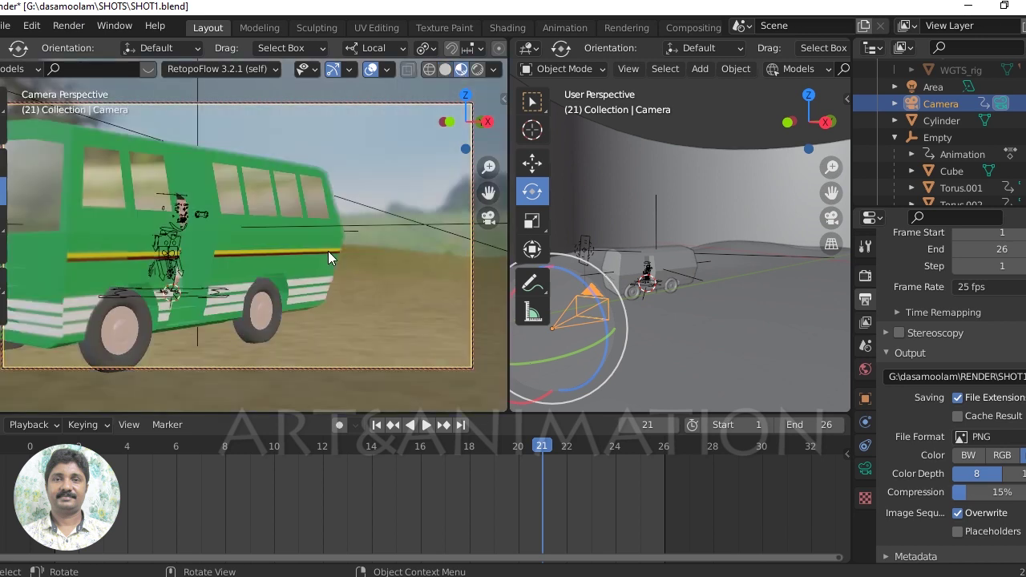
Step: Select the Empty carrying the bus and slide it out along its axis and back
scroll(668, 341, "up", 5)
middle_click_drag(668, 340, 717, 336)
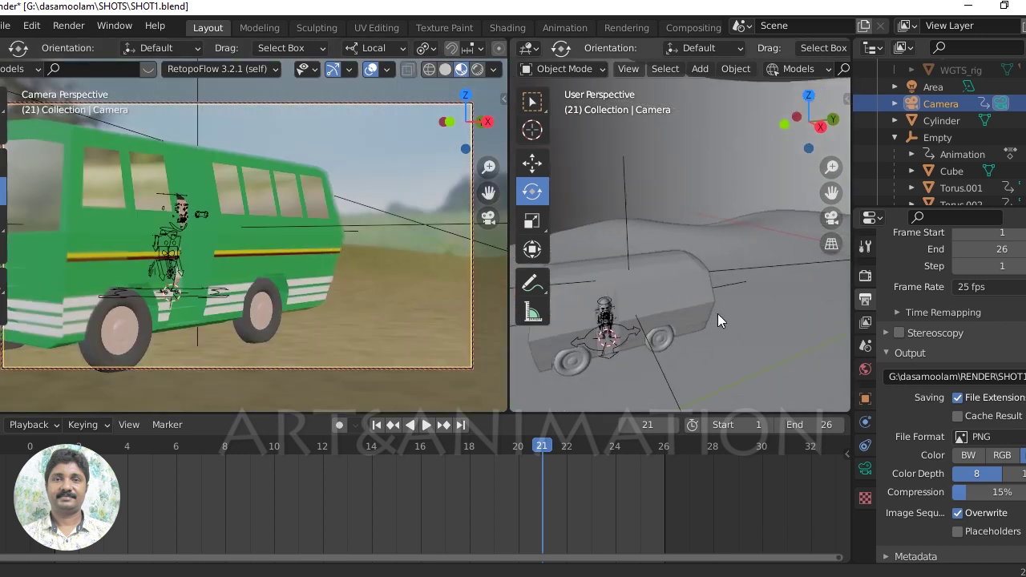
left_click(717, 332)
left_click(532, 163)
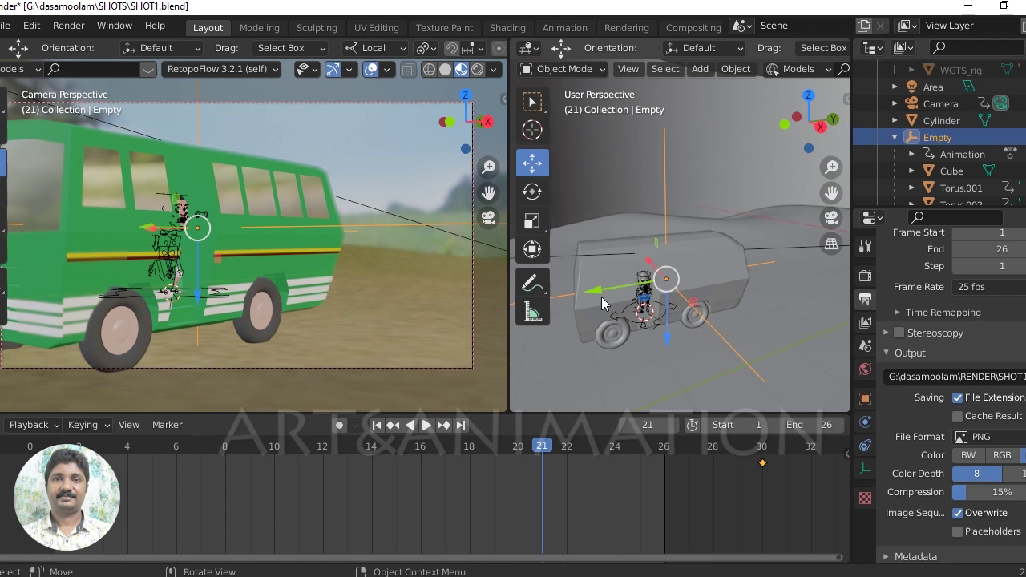
left_click_drag(602, 297, 833, 326)
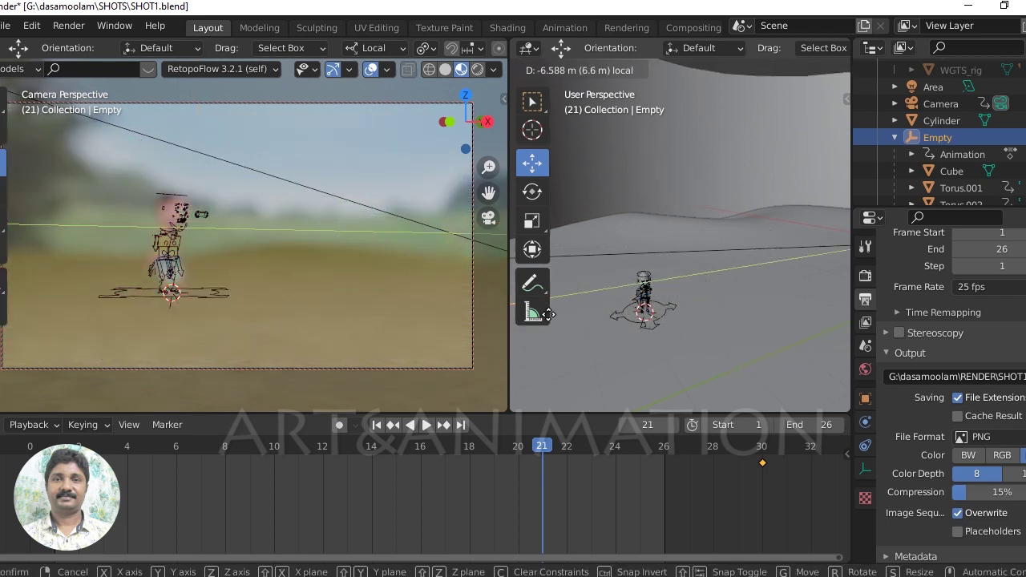
left_click_drag(548, 314, 595, 286)
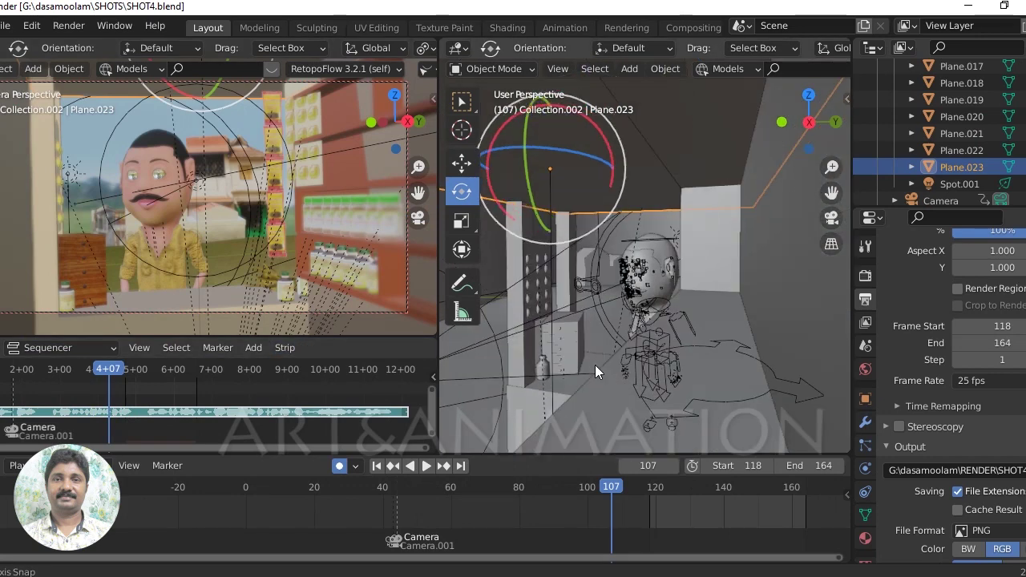
Step: Play the shop shot animation and scrub back to earlier frames
scroll(613, 366, "up", 3)
scroll(642, 368, "up", 2)
scroll(645, 367, "up", 2)
scroll(358, 72, "down", 3)
scroll(359, 72, "down", 2)
key("ctrl+shift+space")
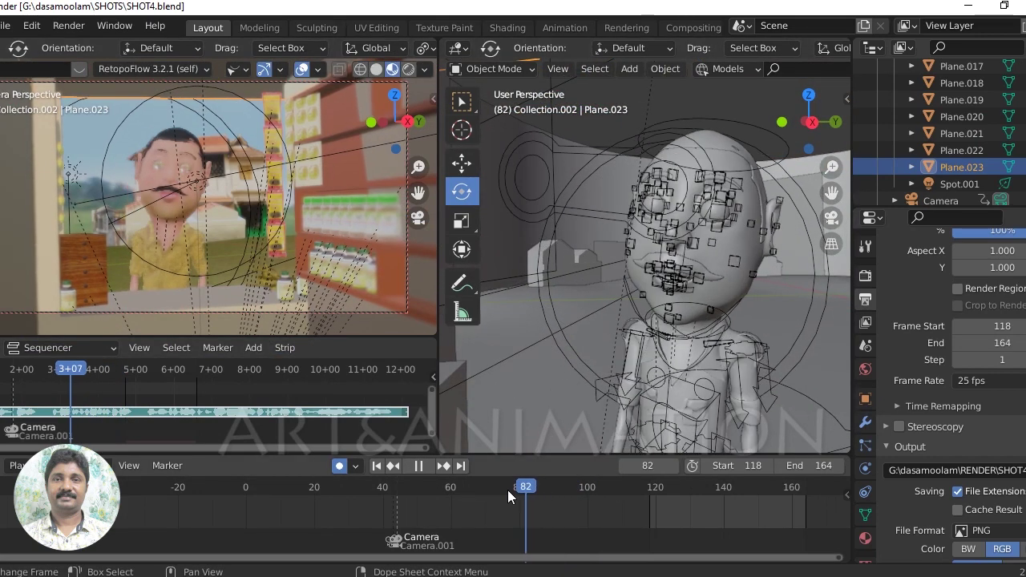
mouse_move(397, 499)
left_mouse_down()
mouse_move(361, 508)
mouse_move(638, 508)
left_mouse_up()
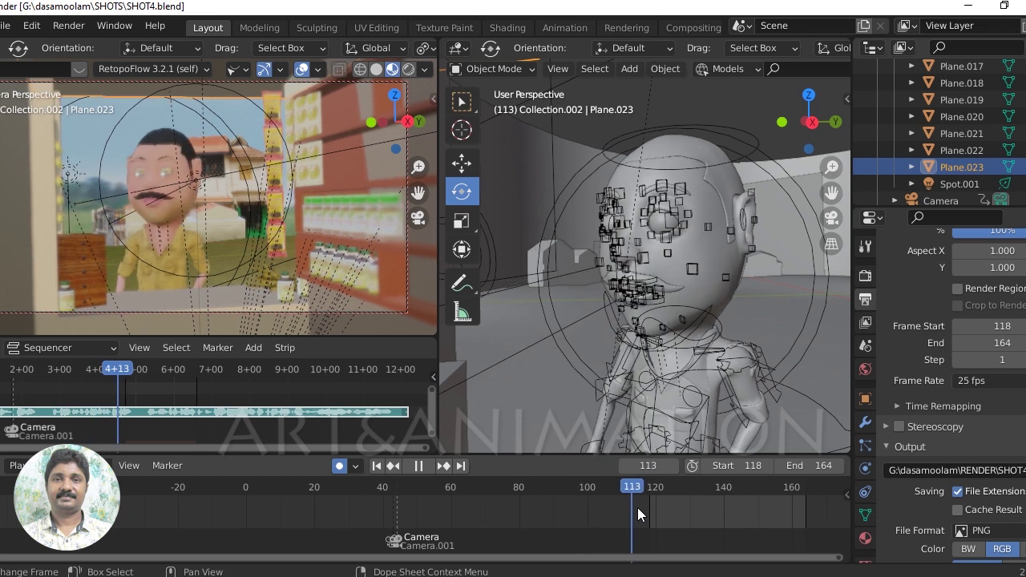
Step: Switch the character's rig into Pose Mode and replay the shot from frame 60 to 133
left_click(684, 275)
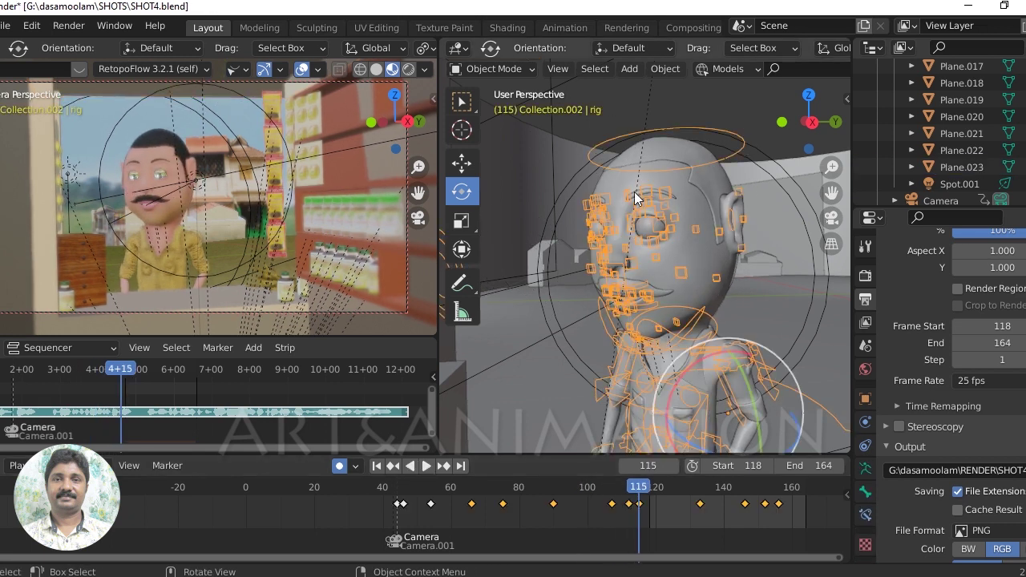
left_click(491, 69)
left_click(491, 125)
scroll(652, 290, "up", 3)
scroll(662, 290, "up", 2)
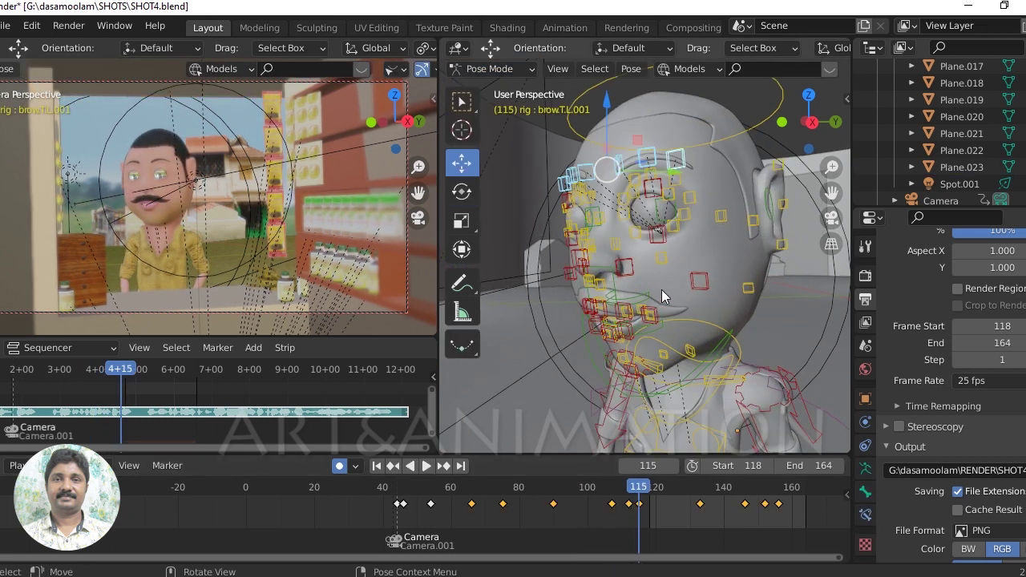
scroll(672, 301, "up", 2)
scroll(649, 340, "up", 2)
middle_click_drag(649, 340, 690, 318)
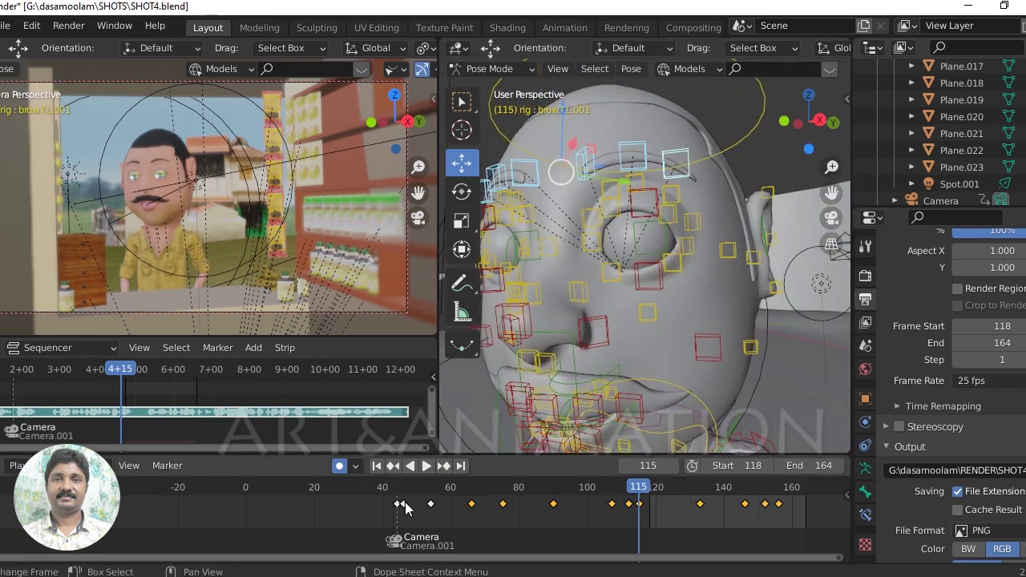
left_click(451, 492)
key("space")
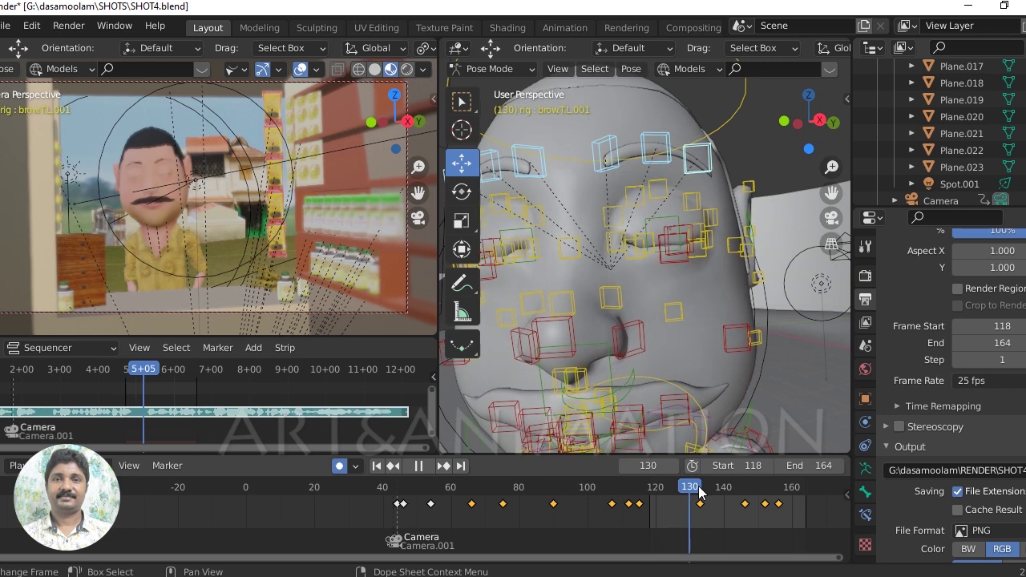
key("space")
Step: Select the jaw_master bone and give it a trial rotation with the Rotate tool
key("XF86AudioRaiseVolume")
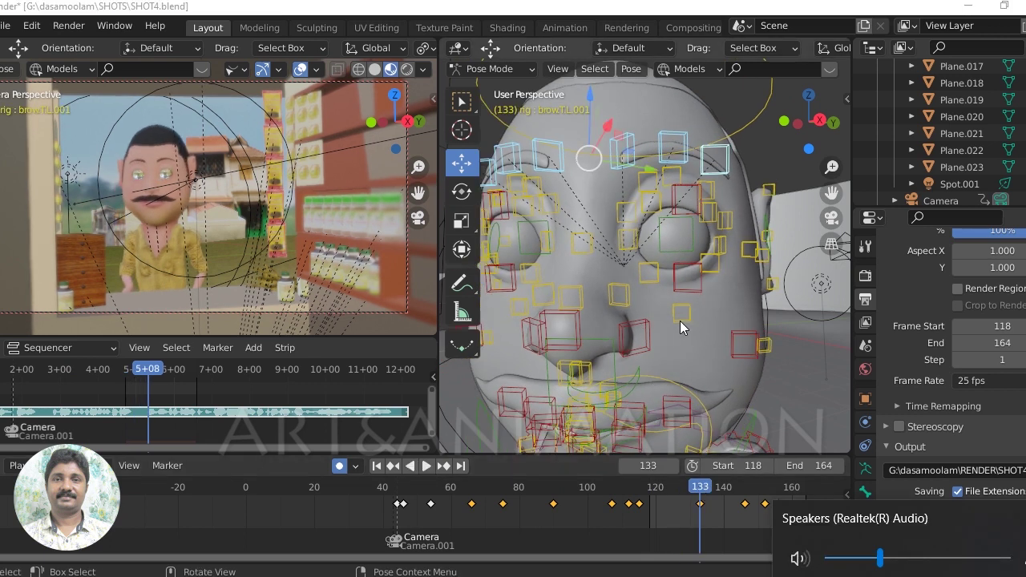
mouse_move(705, 365)
middle_mouse_down()
mouse_move(679, 360)
mouse_move(688, 330)
mouse_move(693, 359)
mouse_move(773, 339)
mouse_move(682, 334)
mouse_move(702, 214)
mouse_move(560, 335)
middle_mouse_up()
left_click(572, 310)
left_click(461, 191)
mouse_move(508, 249)
middle_mouse_down()
mouse_move(612, 244)
mouse_move(623, 168)
mouse_move(619, 302)
middle_mouse_up()
left_click_drag(618, 218, 646, 236)
middle_click_drag(646, 237, 708, 221)
Step: Set rotation orientation to Local, open the jaw about 10 degrees, and play it back
key("comma")
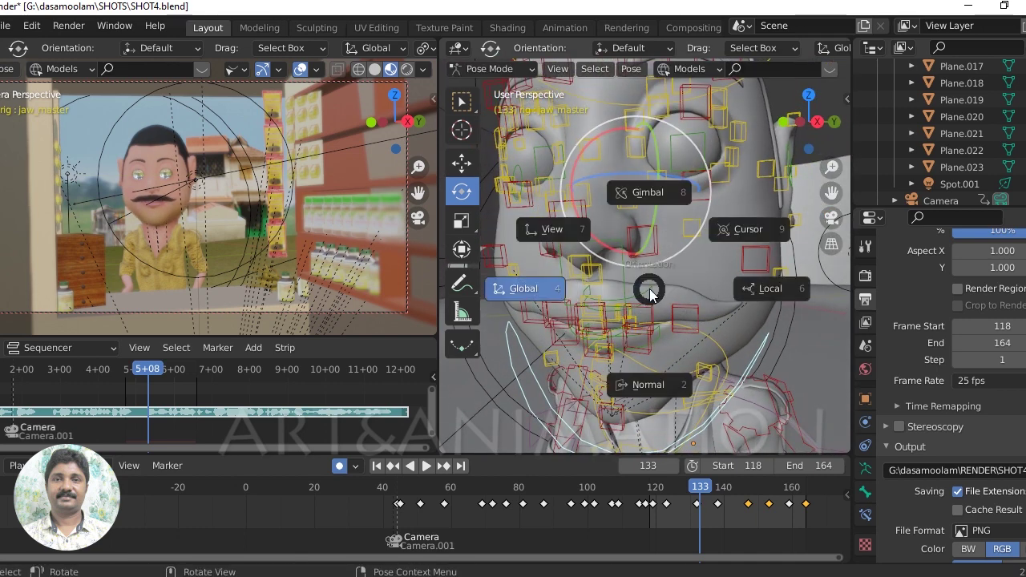
left_click(762, 290)
left_click_drag(618, 189, 614, 176)
middle_click_drag(711, 308, 705, 334)
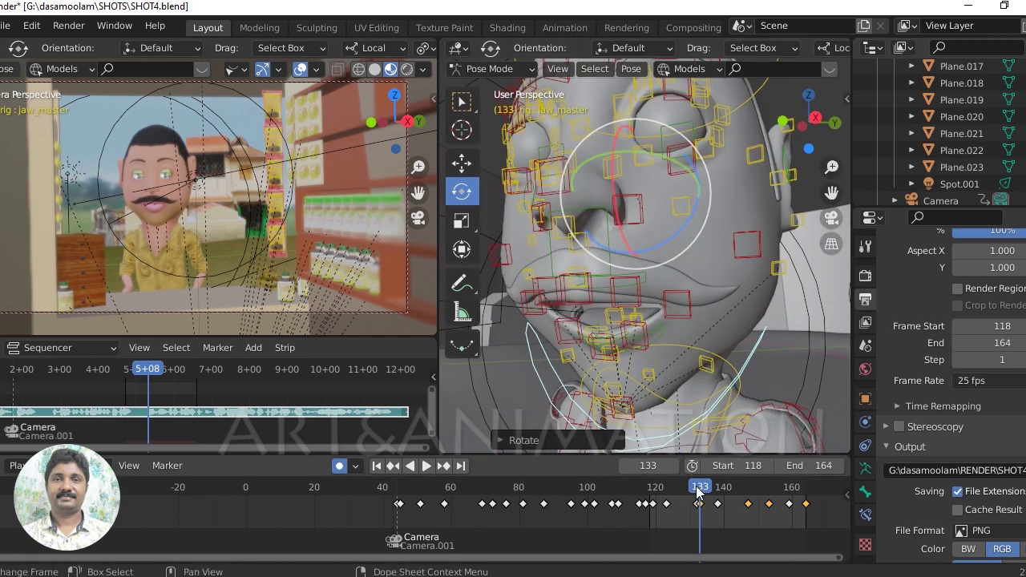
left_click(427, 466)
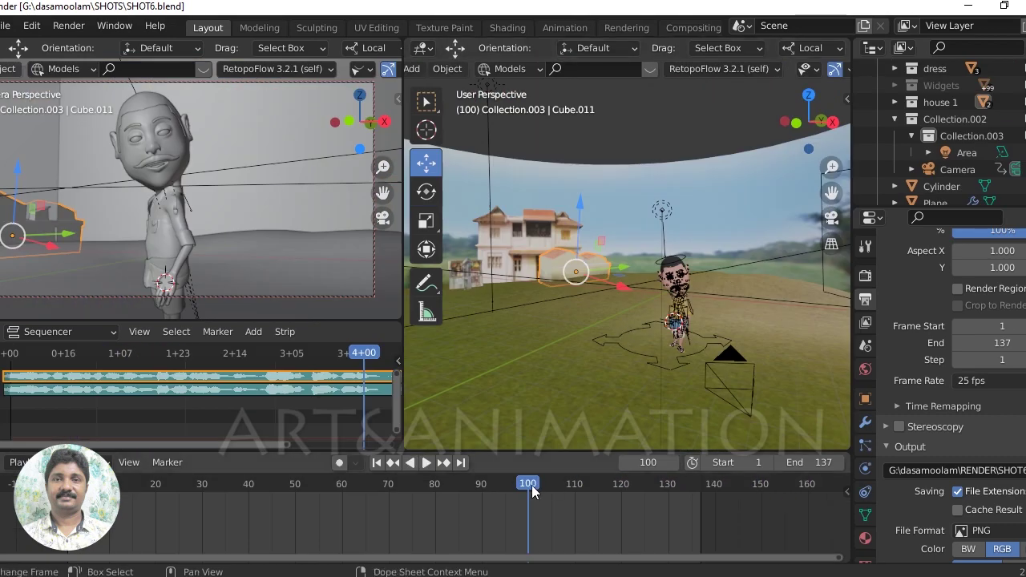
Step: In the outdoor shot, scrub to frame 52, then select and frame the character's rig
left_click(416, 501)
mouse_move(416, 501)
left_mouse_down()
mouse_move(176, 511)
mouse_move(305, 513)
left_mouse_up()
key("space")
left_click(655, 362)
key("KP_Decimal")
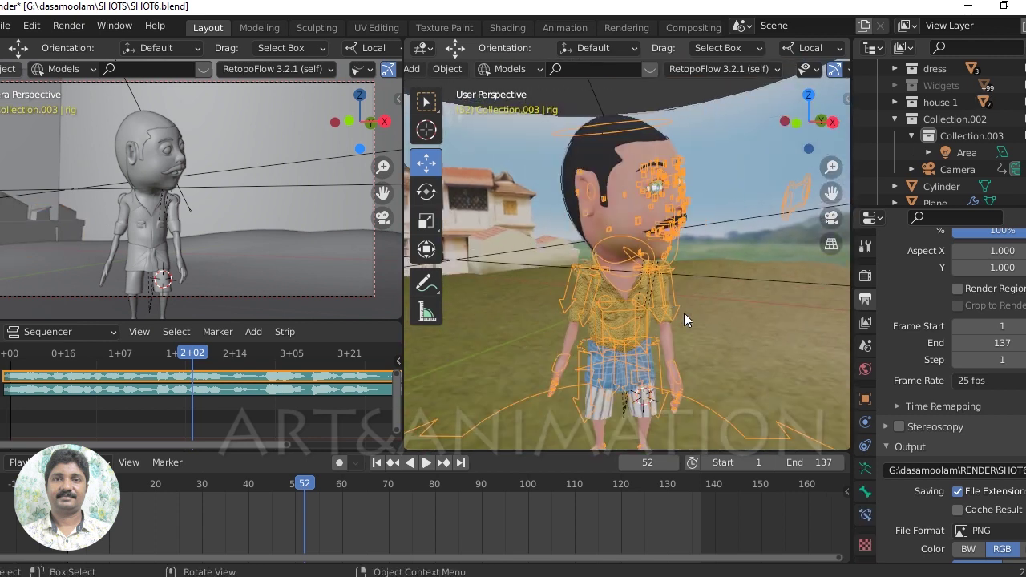
Step: Put the rig in Pose Mode, select upper_arm_ik.L, and stop playback at frame 60
scroll(437, 70, "up", 3)
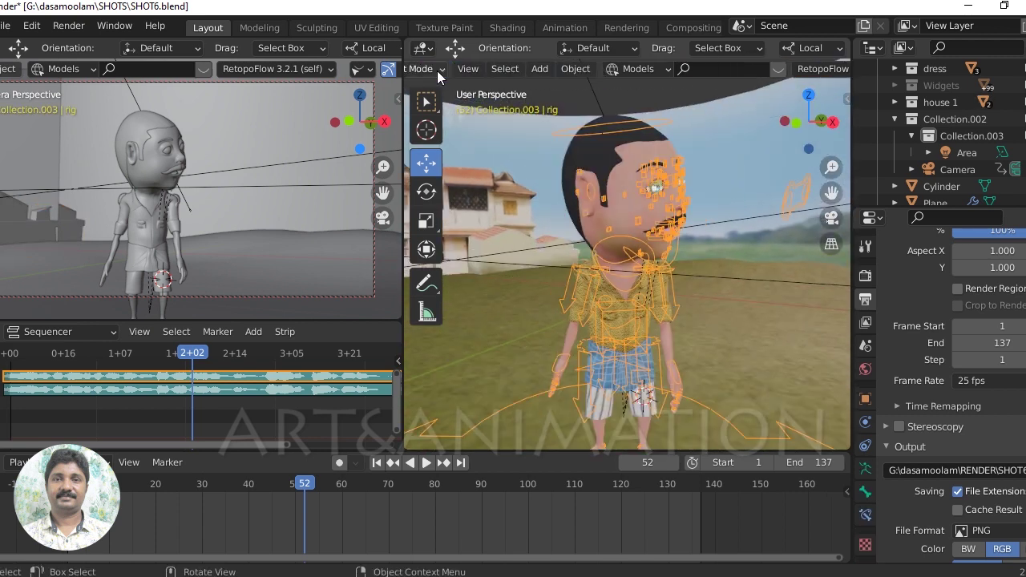
left_click(441, 69)
left_click(451, 129)
mouse_move(521, 208)
middle_mouse_down()
mouse_move(617, 309)
mouse_move(690, 321)
middle_mouse_up()
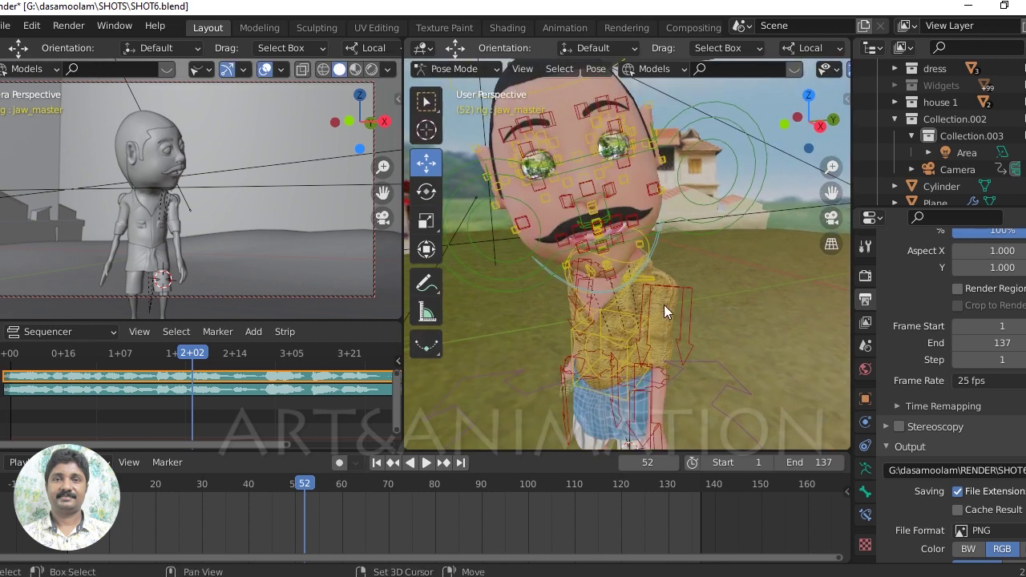
scroll(696, 315, "up", 4)
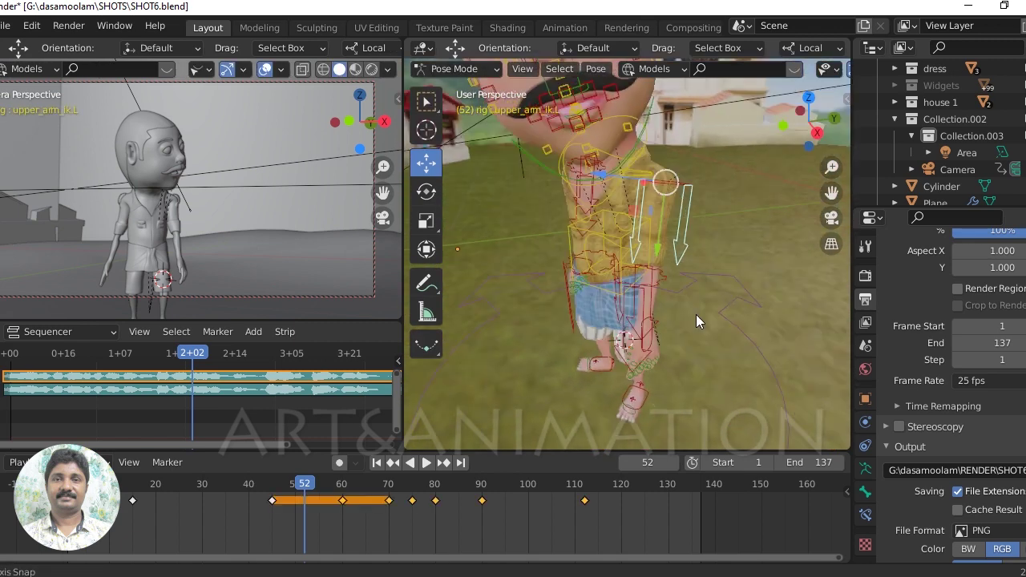
left_click(706, 240)
scroll(286, 491, "up", 2)
key("space")
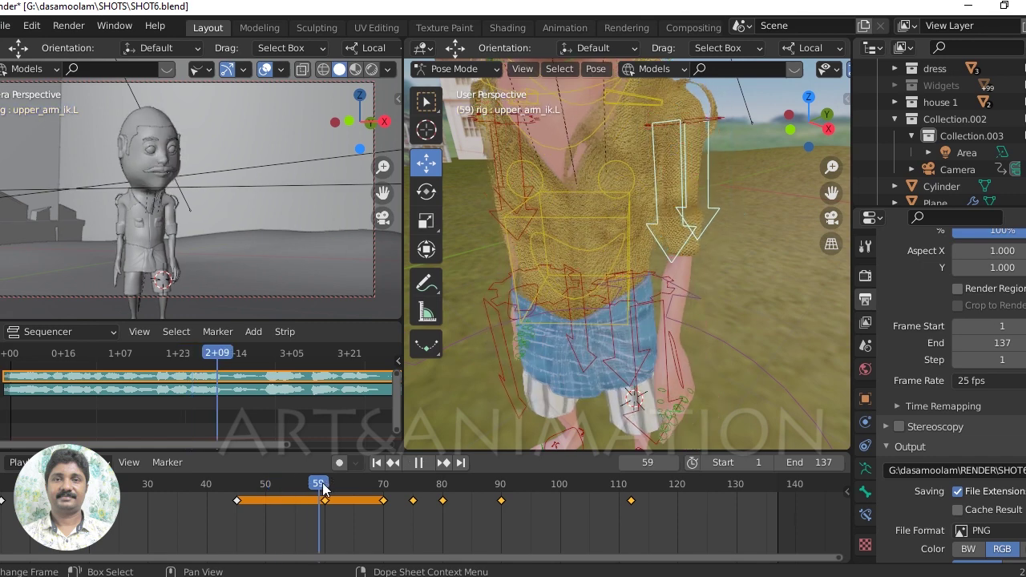
key("space")
Step: Move the hand_ik.L control to raise the left hand, then play and scrub back to frame 20
mouse_move(535, 303)
middle_mouse_down()
mouse_move(611, 298)
mouse_move(593, 305)
middle_mouse_up()
left_click(609, 279)
key("g")
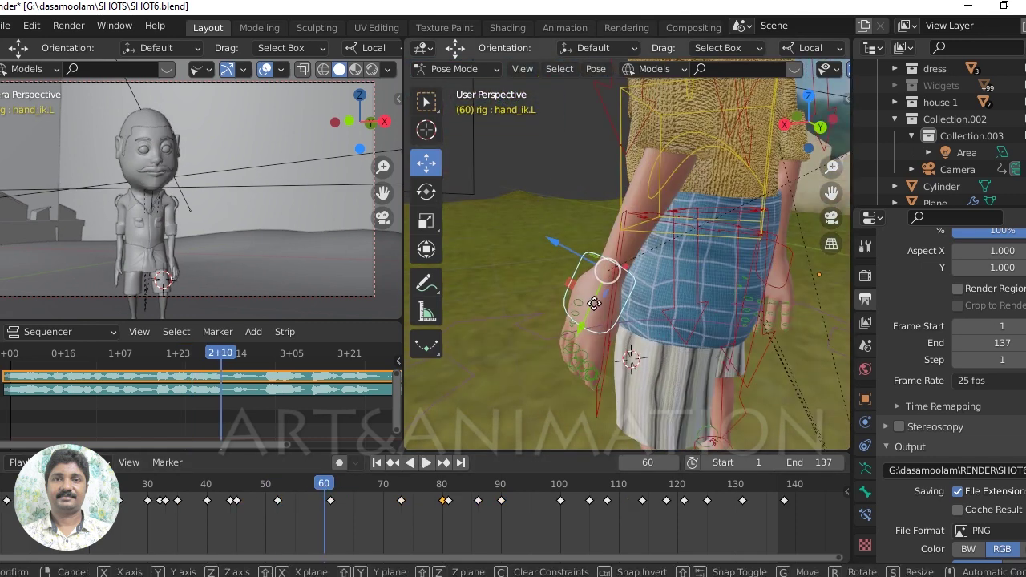
left_click(709, 329)
middle_click_drag(709, 329, 688, 396)
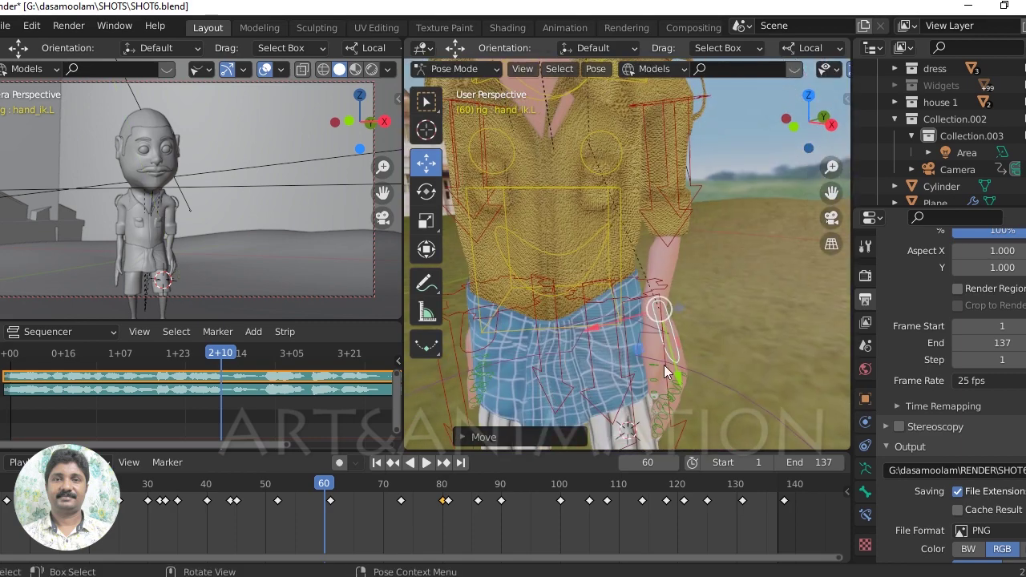
key("g")
left_click(642, 327)
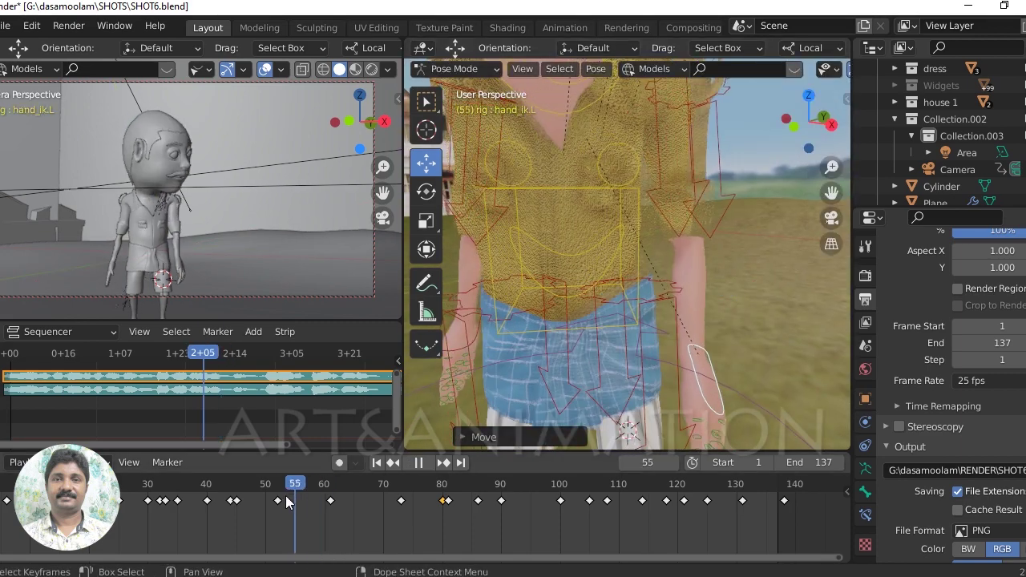
key("space")
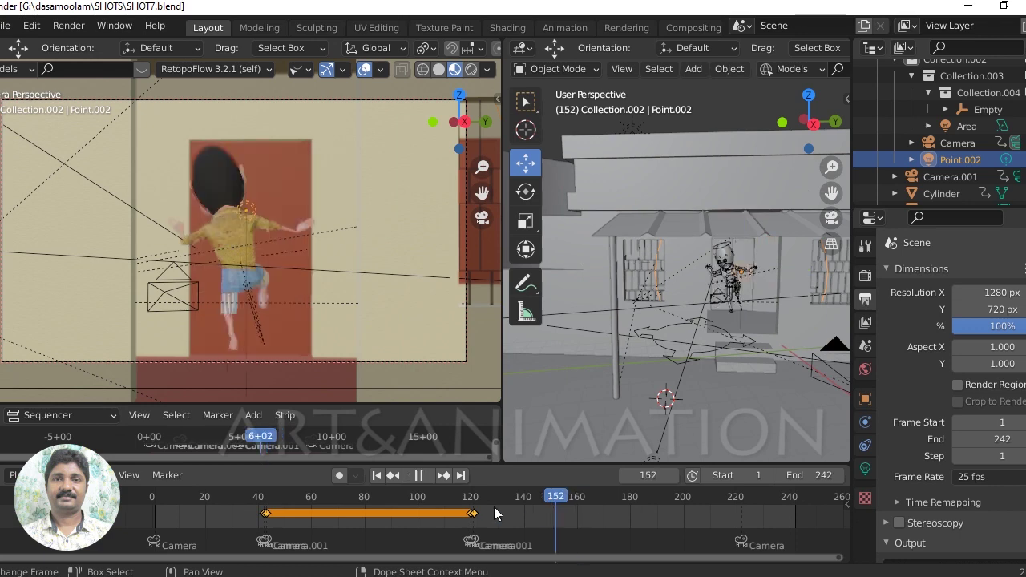
mouse_move(493, 507)
left_mouse_down()
mouse_move(164, 522)
mouse_move(735, 518)
mouse_move(624, 526)
left_mouse_up()
Step: Frame the character by the door and switch his rig into Pose Mode
key("KP_Decimal")
mouse_move(696, 323)
middle_mouse_down()
mouse_move(651, 318)
mouse_move(707, 356)
middle_mouse_up()
scroll(690, 376, "up", 3)
left_click(668, 409)
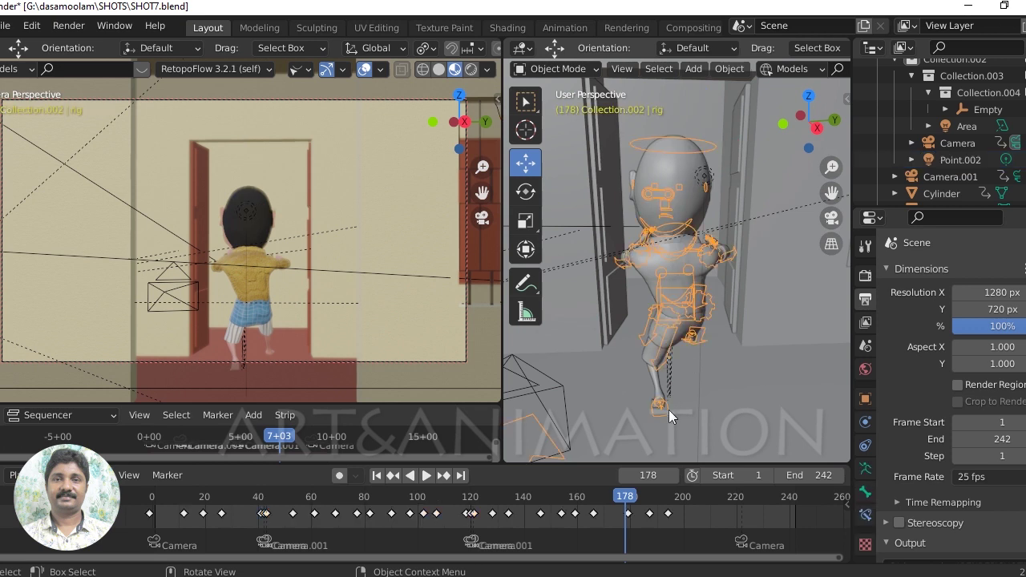
left_click(557, 70)
left_click(559, 125)
Step: Select foot_ik.R and reposition the right foot IK control at frame 175
scroll(662, 178, "up", 4)
mouse_move(662, 178)
middle_mouse_down()
mouse_move(690, 283)
mouse_move(680, 376)
mouse_move(757, 355)
middle_mouse_up()
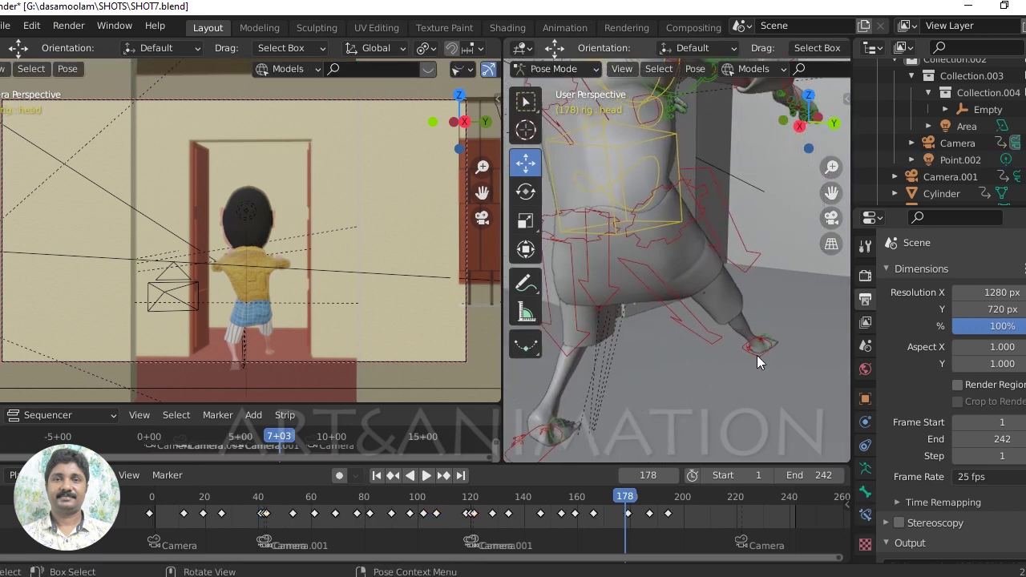
left_click(757, 356)
scroll(657, 503, "up", 3)
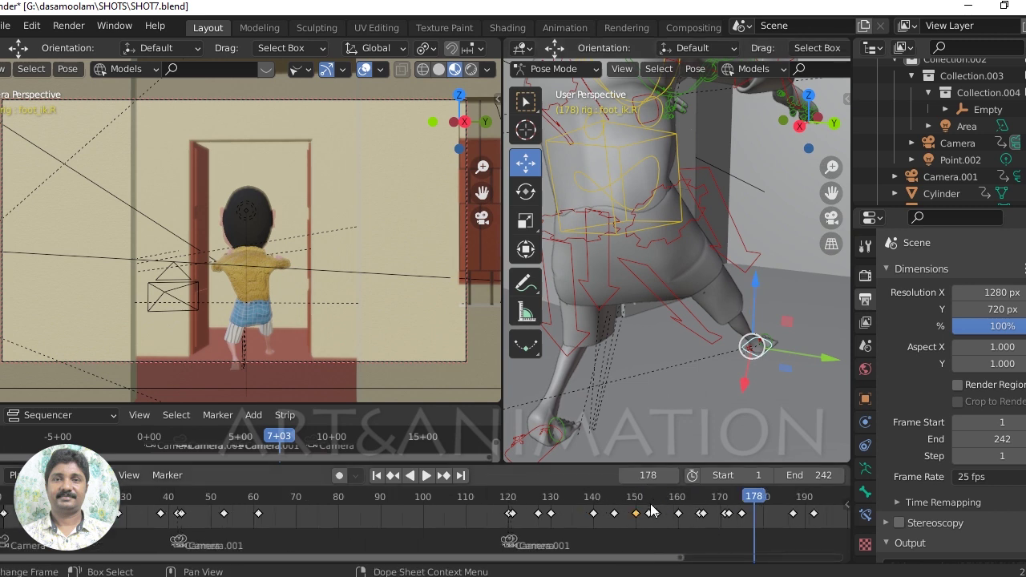
mouse_move(484, 497)
left_mouse_down()
mouse_move(465, 501)
mouse_move(474, 502)
left_mouse_up()
middle_click_drag(686, 391, 591, 372)
scroll(591, 373, "up", 3)
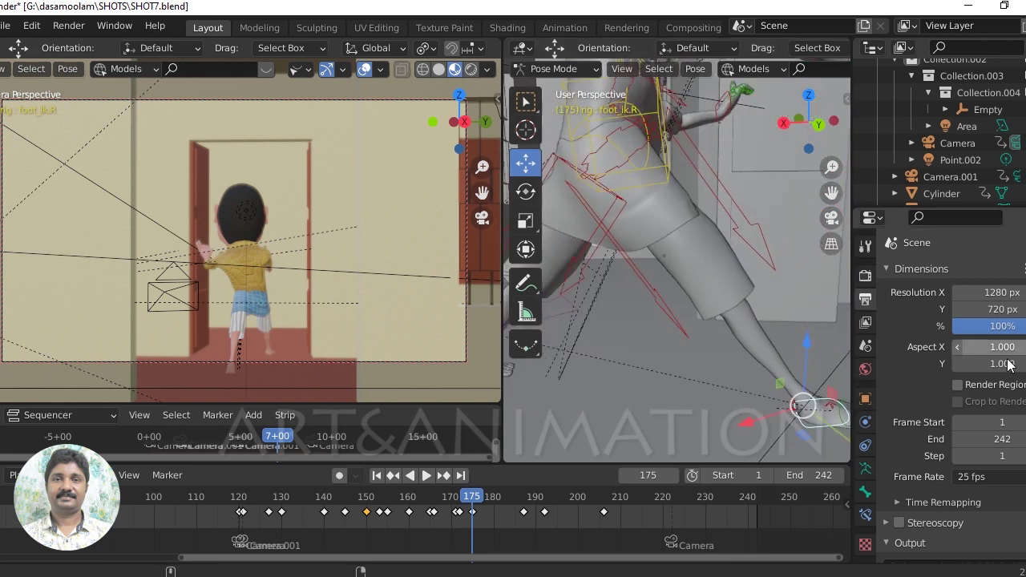
mouse_move(636, 318)
middle_mouse_down()
mouse_move(694, 387)
mouse_move(722, 345)
middle_mouse_up()
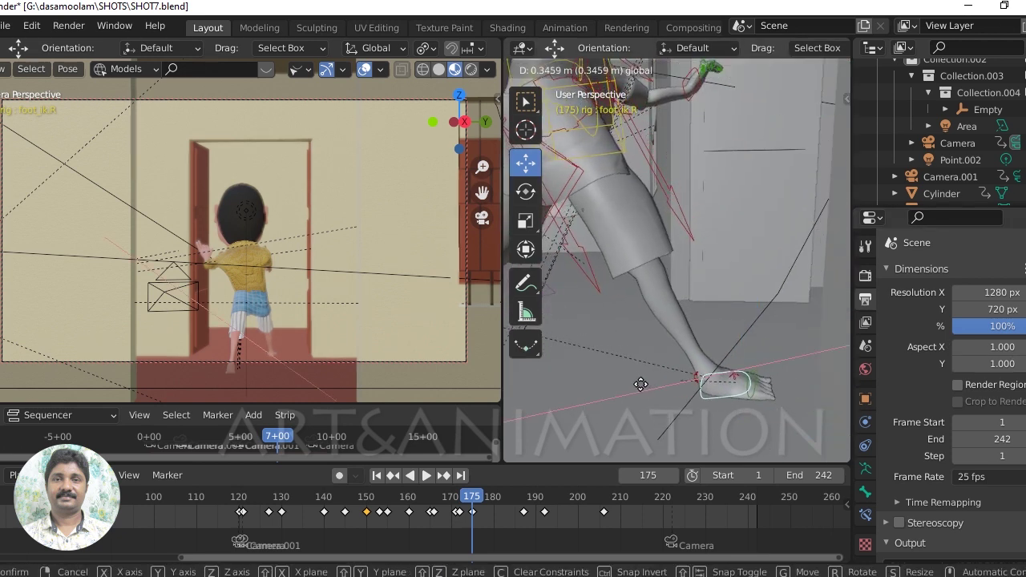
left_click_drag(706, 352, 774, 334)
Step: Play the doorway animation and scrub back and forth through its frames
middle_click_drag(726, 322, 790, 369)
scroll(714, 332, "down", 3)
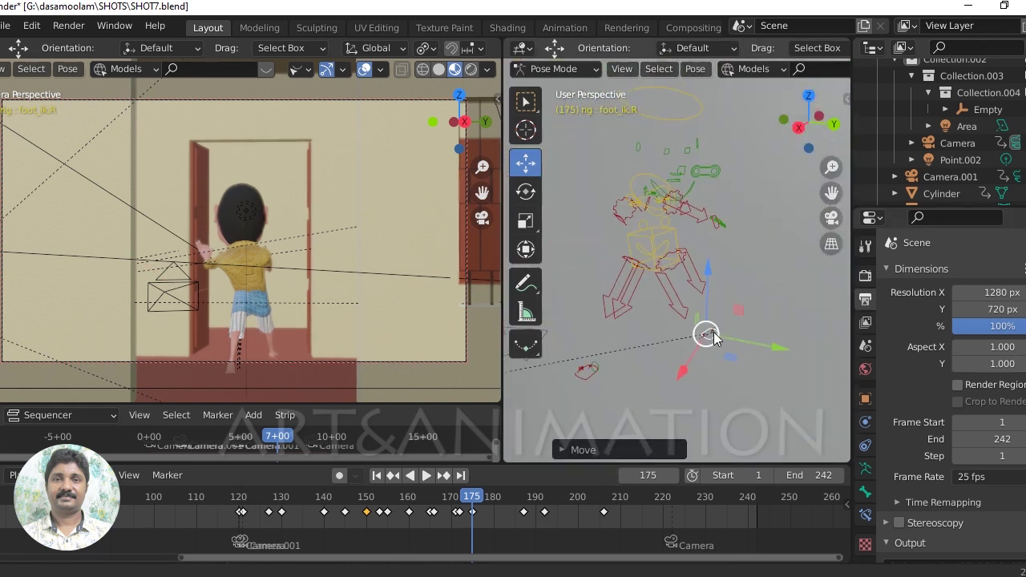
middle_click_drag(714, 332, 788, 345)
scroll(754, 338, "down", 2)
key("space")
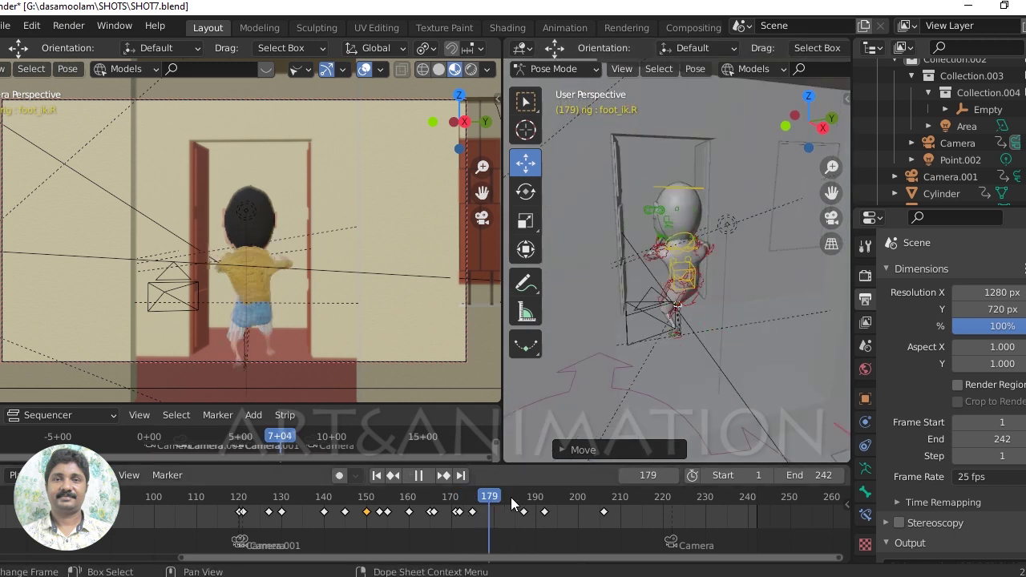
left_click_drag(519, 511, 204, 497)
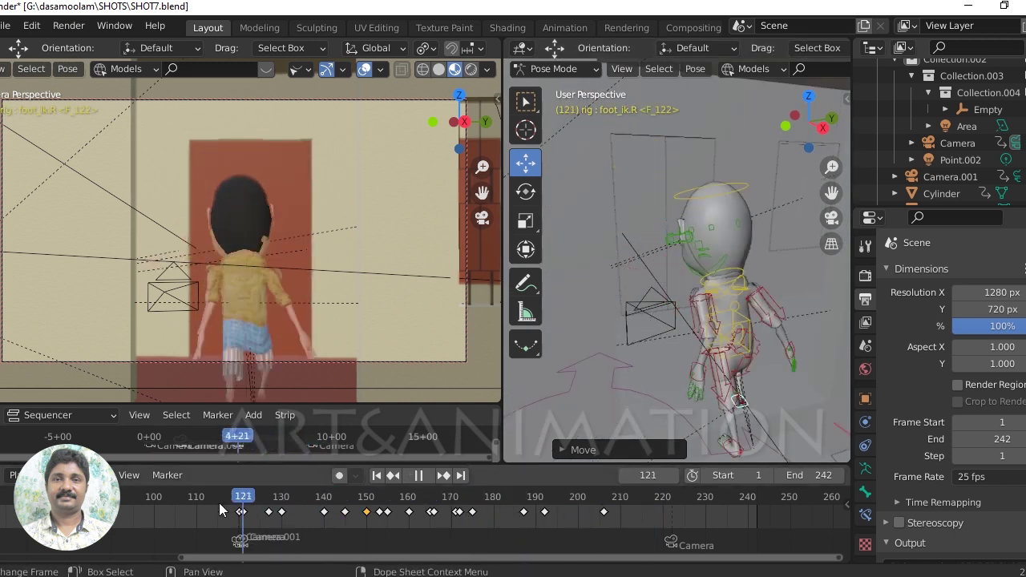
left_click_drag(285, 518, 660, 545)
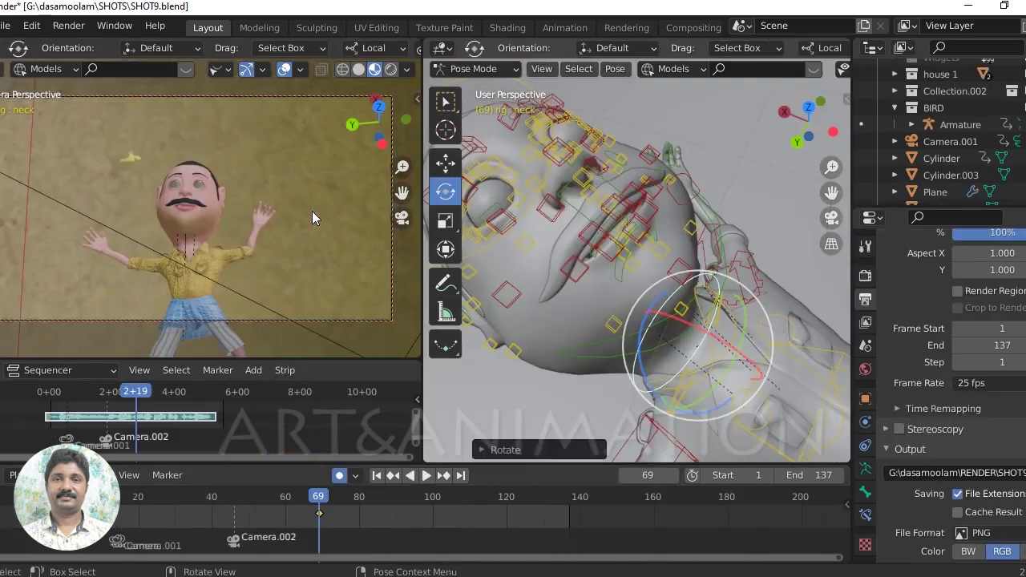
Step: Play and scrub SHOT9 from around frame 29, then orbit around the lying character
key("space")
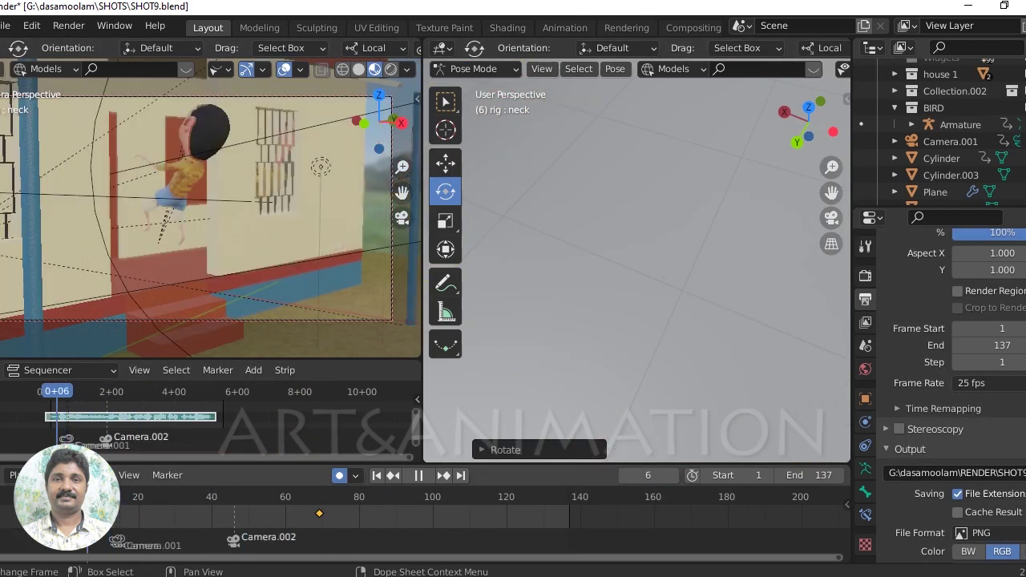
key("space")
scroll(682, 345, "down", 10)
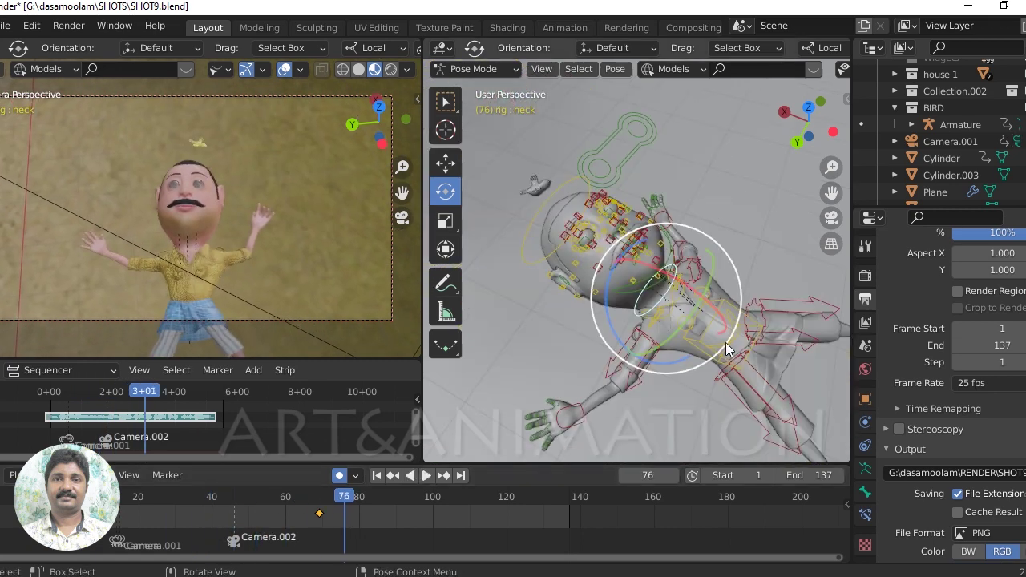
left_click_drag(347, 499, 158, 506)
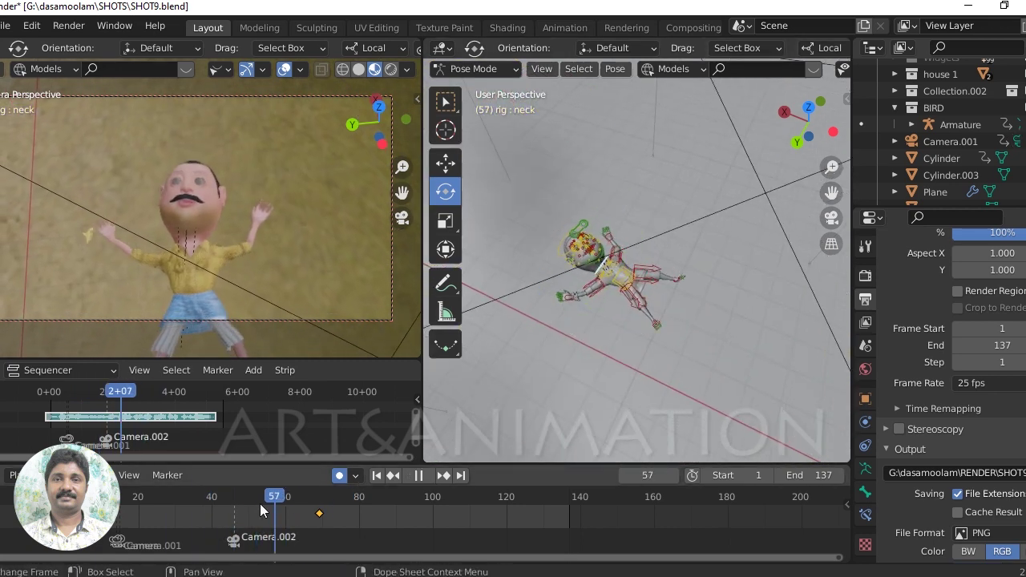
key("space")
mouse_move(231, 513)
left_mouse_down()
mouse_move(87, 507)
mouse_move(534, 532)
left_mouse_up()
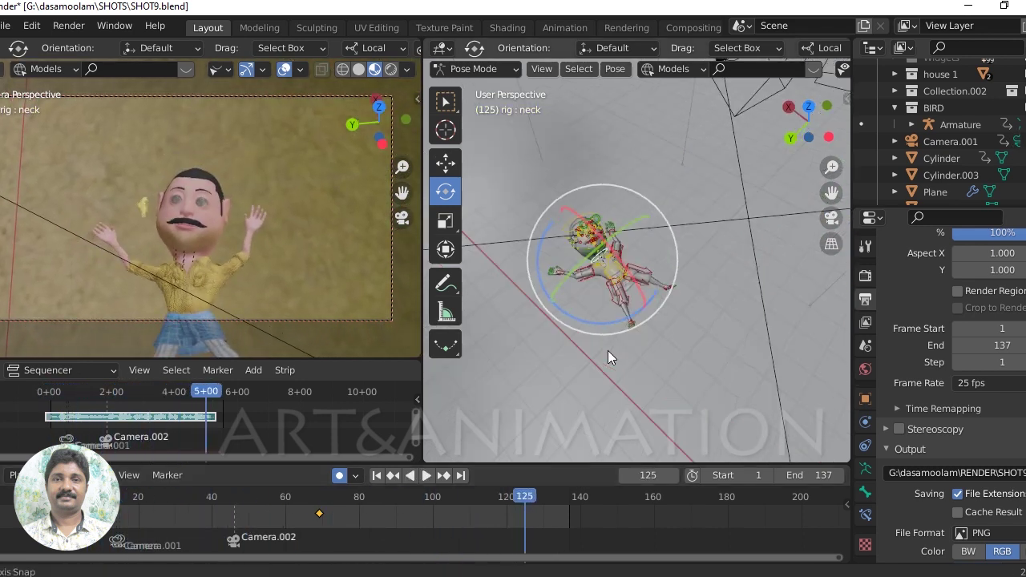
scroll(613, 337, "up", 5)
mouse_move(640, 332)
middle_mouse_down()
mouse_move(704, 346)
mouse_move(706, 295)
mouse_move(504, 325)
mouse_move(547, 339)
mouse_move(600, 292)
middle_mouse_up()
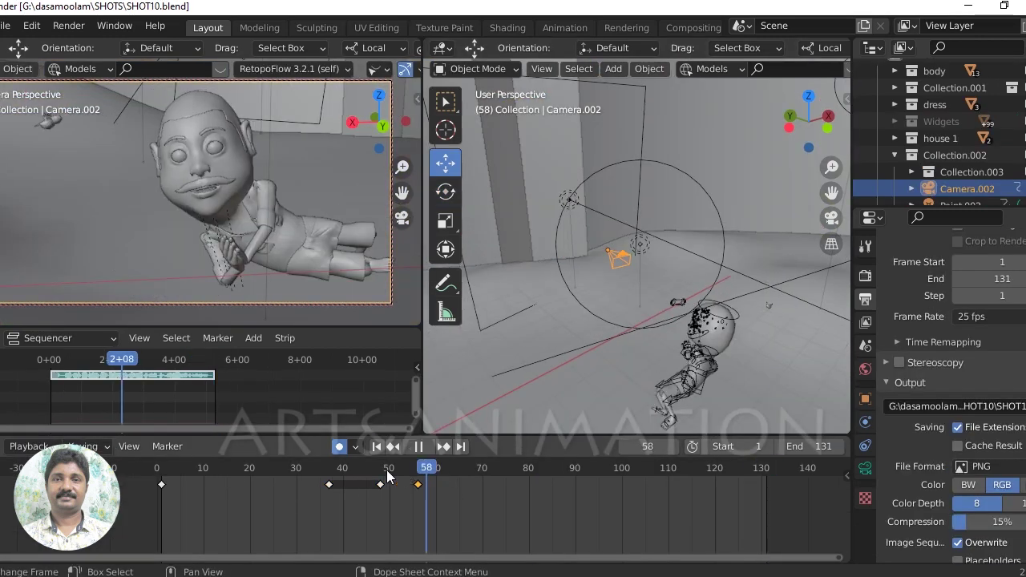
Step: Switch the camera view to Material Preview and play the SHOT10 animation to frame 60
left_click_drag(441, 489, 273, 474)
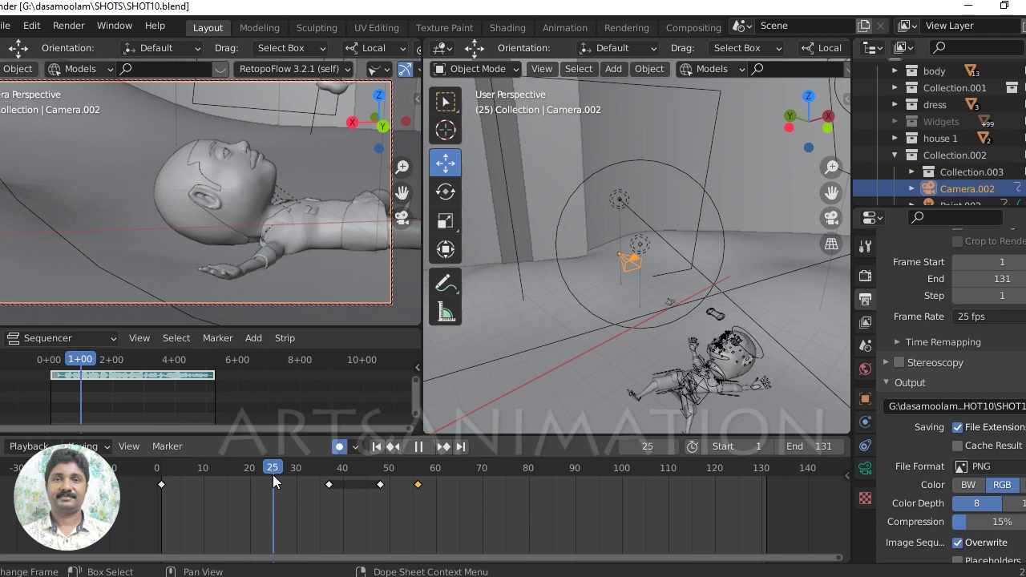
scroll(351, 74, "down", 5)
left_click(375, 69)
key("space")
mouse_move(193, 473)
left_mouse_down()
mouse_move(438, 515)
mouse_move(393, 516)
mouse_move(417, 519)
left_mouse_up()
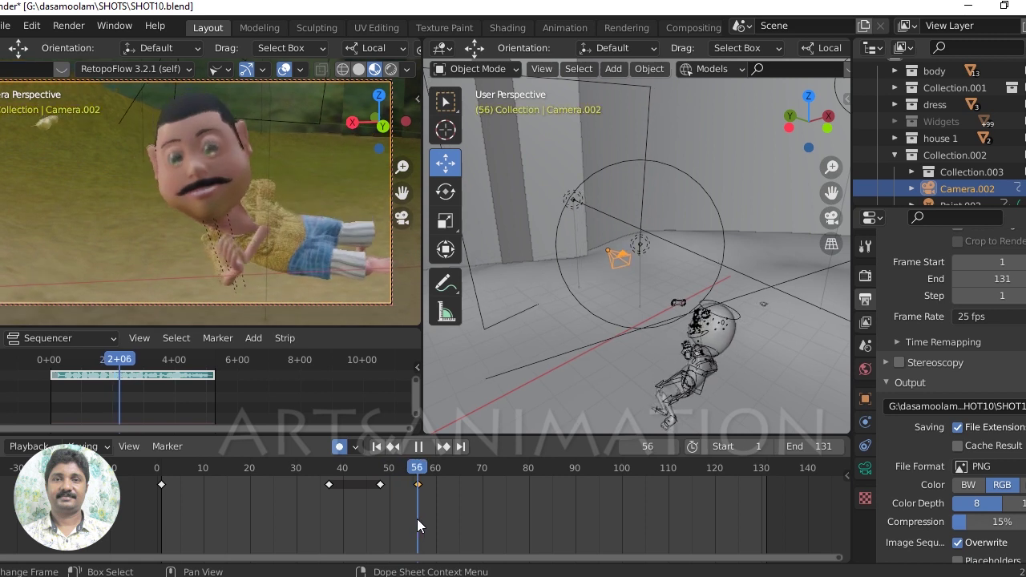
key("space")
Step: Switch the reclining man's rig into Pose Mode and stop playback at frame 106
mouse_move(696, 366)
middle_mouse_down()
mouse_move(649, 354)
mouse_move(638, 180)
middle_mouse_up()
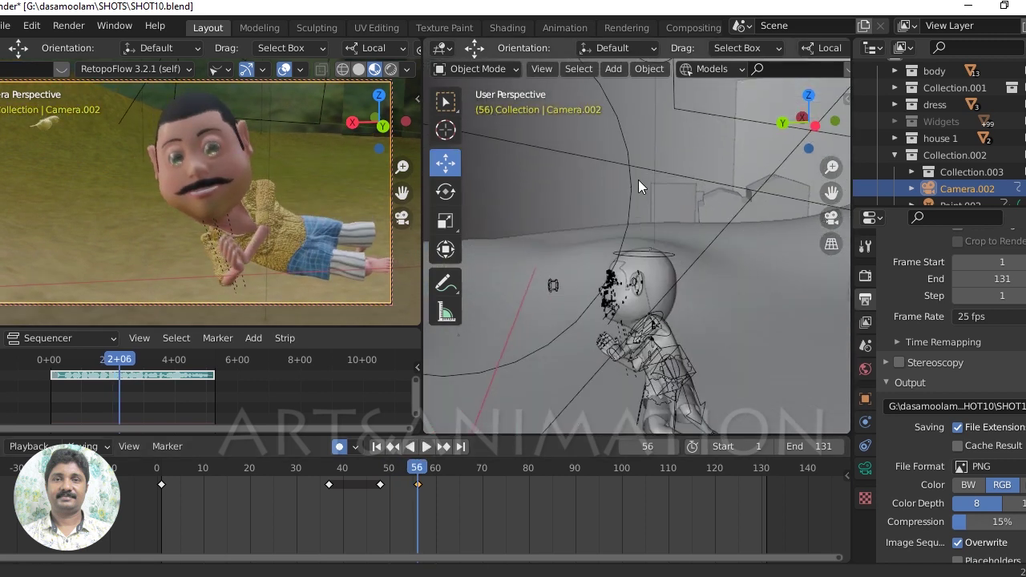
left_click(668, 253)
mouse_move(667, 254)
middle_mouse_down()
mouse_move(734, 317)
mouse_move(592, 353)
mouse_move(727, 337)
mouse_move(669, 308)
middle_mouse_up()
left_click(487, 68)
left_click(497, 124)
mouse_move(508, 132)
middle_mouse_down()
mouse_move(679, 305)
mouse_move(685, 343)
middle_mouse_up()
key("shift+ctrl+space")
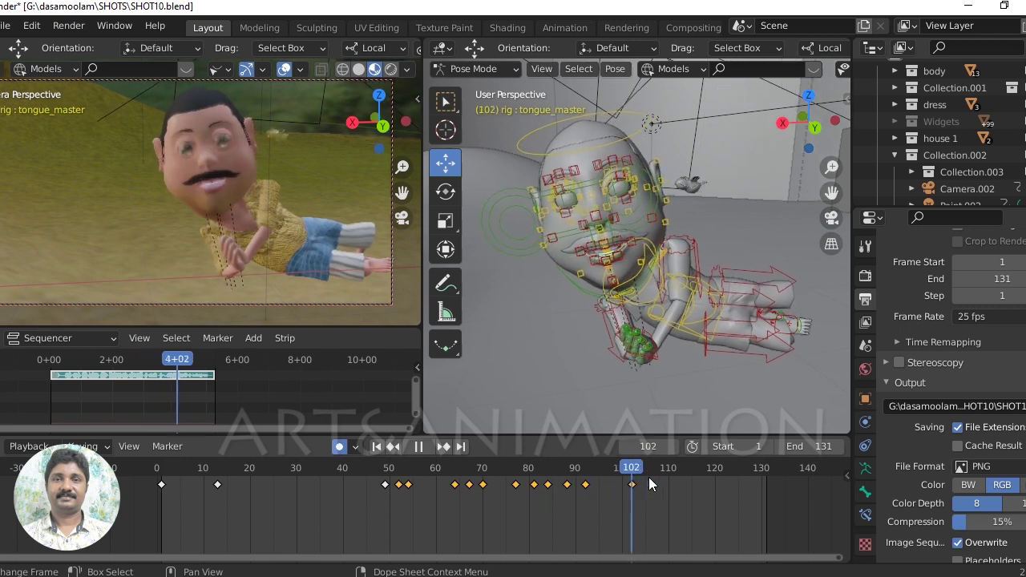
key("shift+ctrl+space")
Step: Render frame 106 with Render Image from the Render menu
mouse_move(459, 353)
middle_mouse_down()
mouse_move(541, 371)
mouse_move(702, 92)
middle_mouse_up()
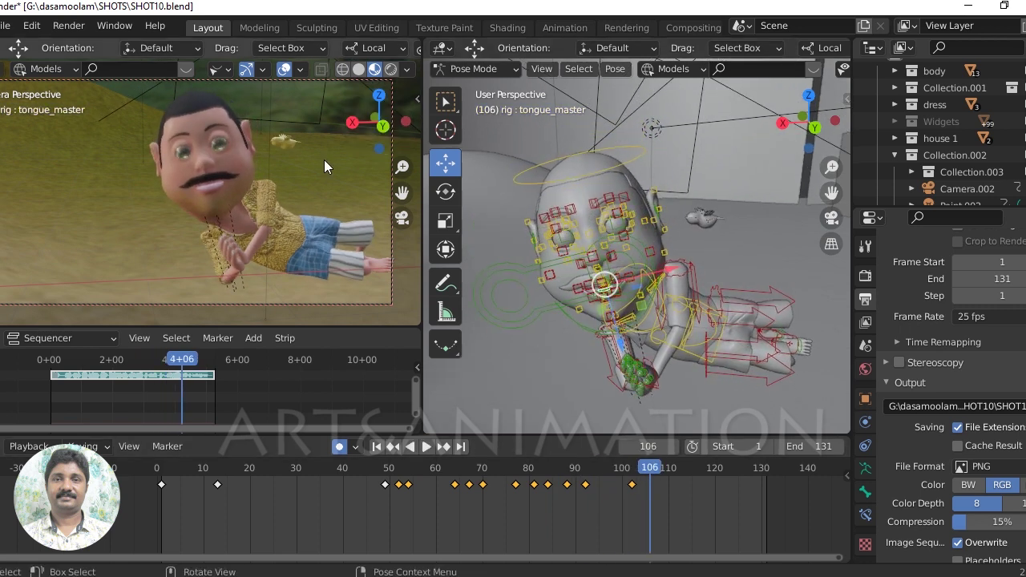
left_click(78, 27)
left_click(84, 45)
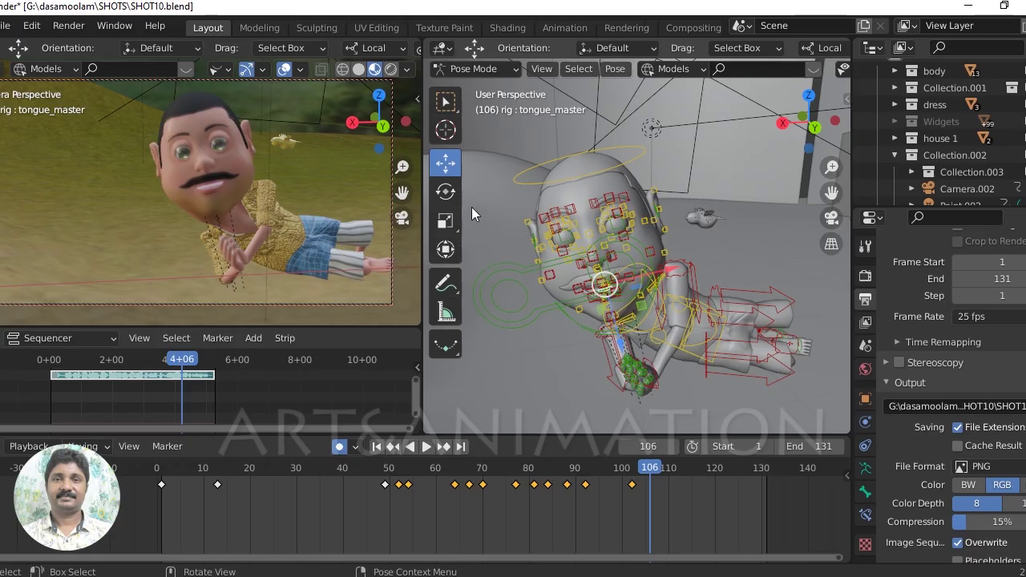
Step: Orbit around the reclining character once the frame 106 render has finished
mouse_move(471, 207)
middle_mouse_down()
mouse_move(671, 277)
mouse_move(591, 295)
mouse_move(701, 319)
mouse_move(662, 324)
mouse_move(677, 309)
middle_mouse_up()
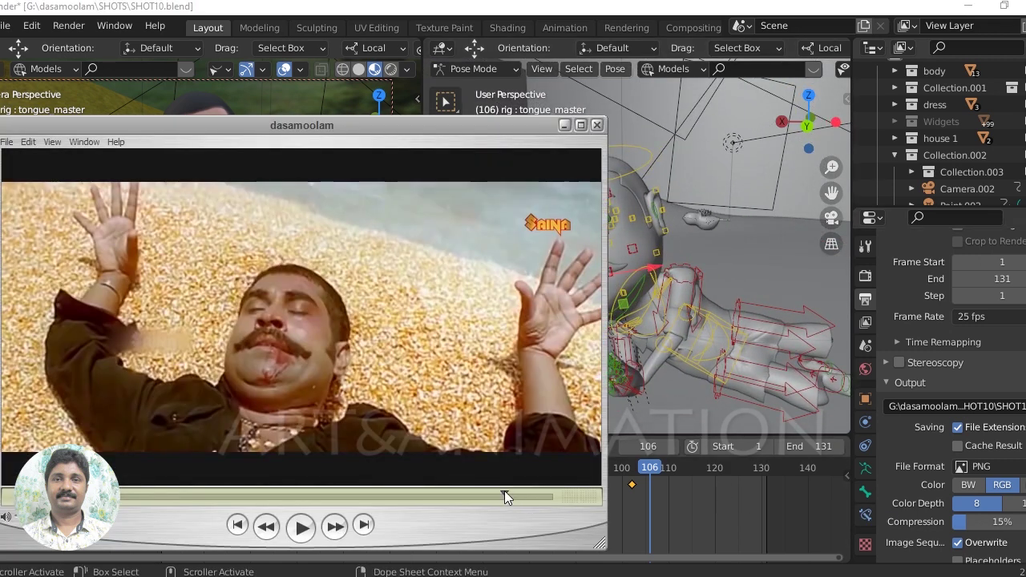
Step: Scrub the live-action reference clip, then scrub the Premiere Pro edit to 00:01:55:19
left_click_drag(505, 497, 449, 497)
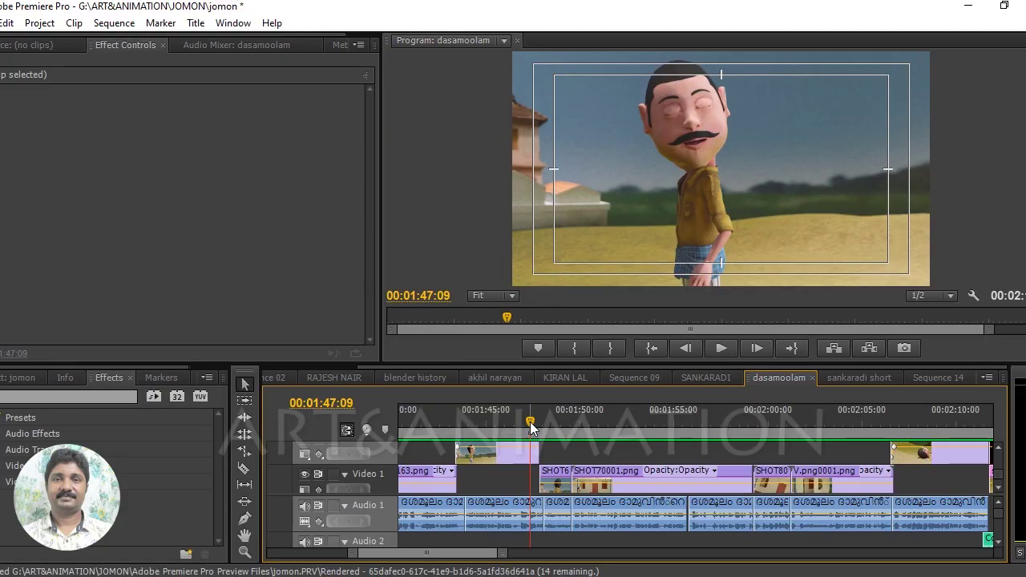
mouse_move(531, 428)
left_mouse_down()
mouse_move(723, 435)
mouse_move(569, 447)
mouse_move(712, 442)
left_mouse_up()
Step: Zoom the timeline out to show every clip of the dasamoolam sequence
key("minus")
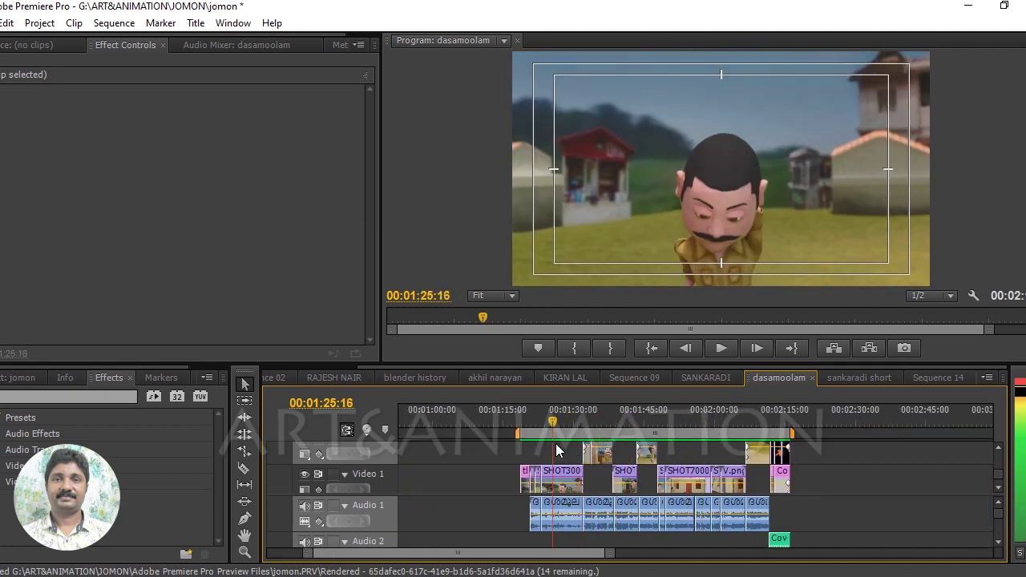